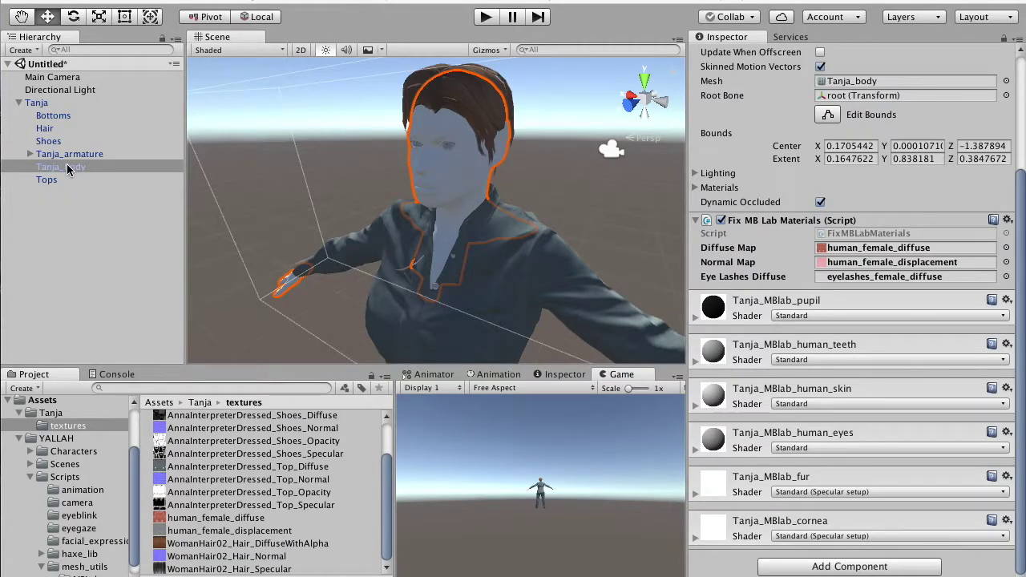
Add an Eye Blink Controller component to Tanja_body via the 'blink' search.
{"action": "left_click", "coordinate": [67, 168]}
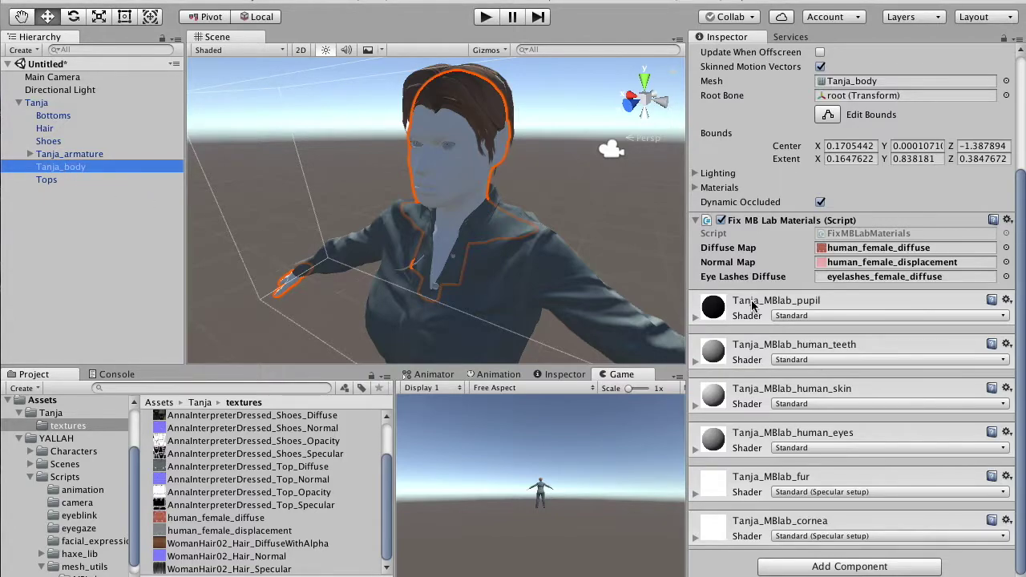
{"action": "left_click", "coordinate": [842, 567]}
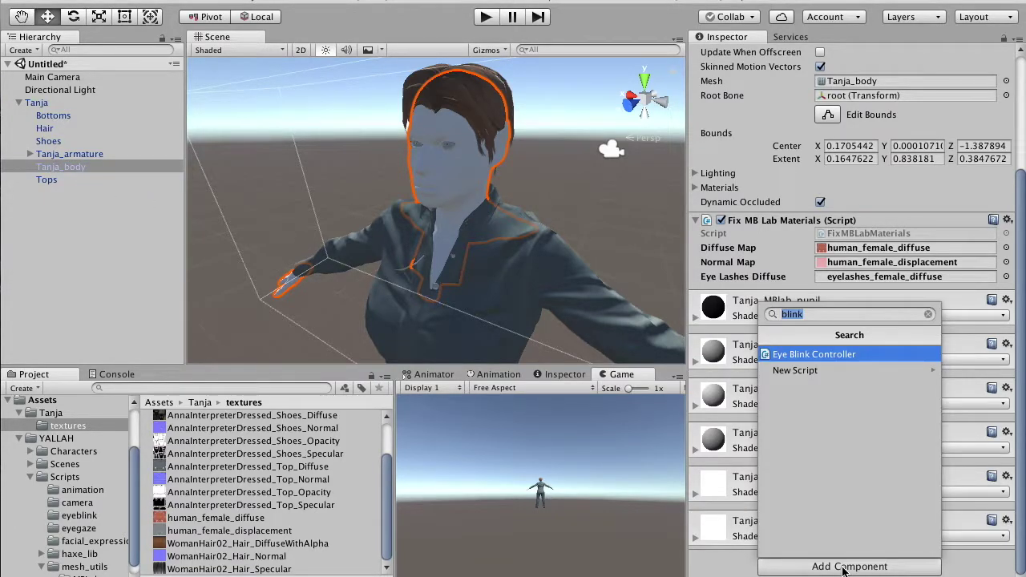
{"action": "type", "text": "blink"}
{"action": "key", "text": "Return"}
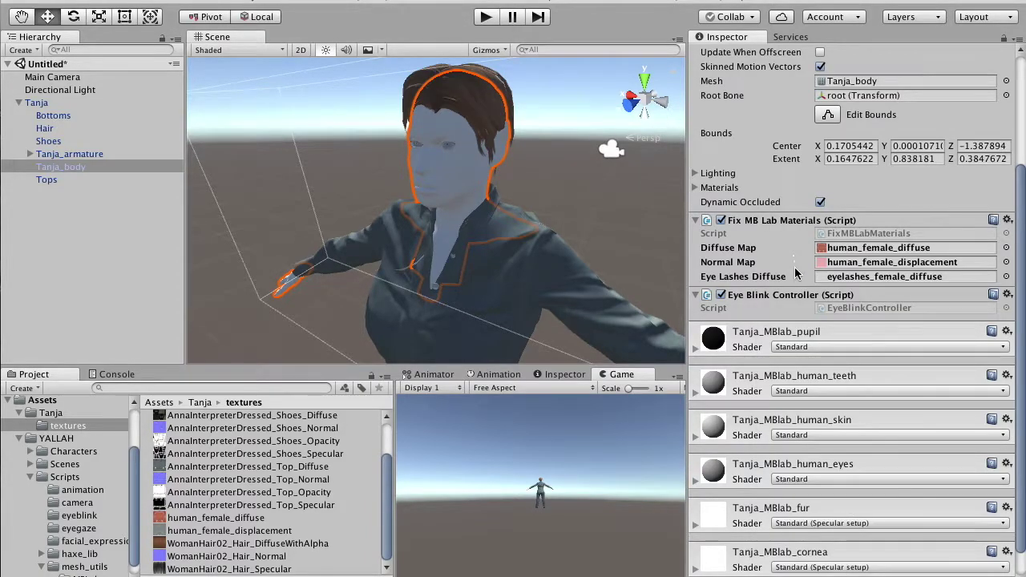
Enter Play mode and frame the character's face up close in the Scene view.
{"action": "left_click", "coordinate": [487, 18]}
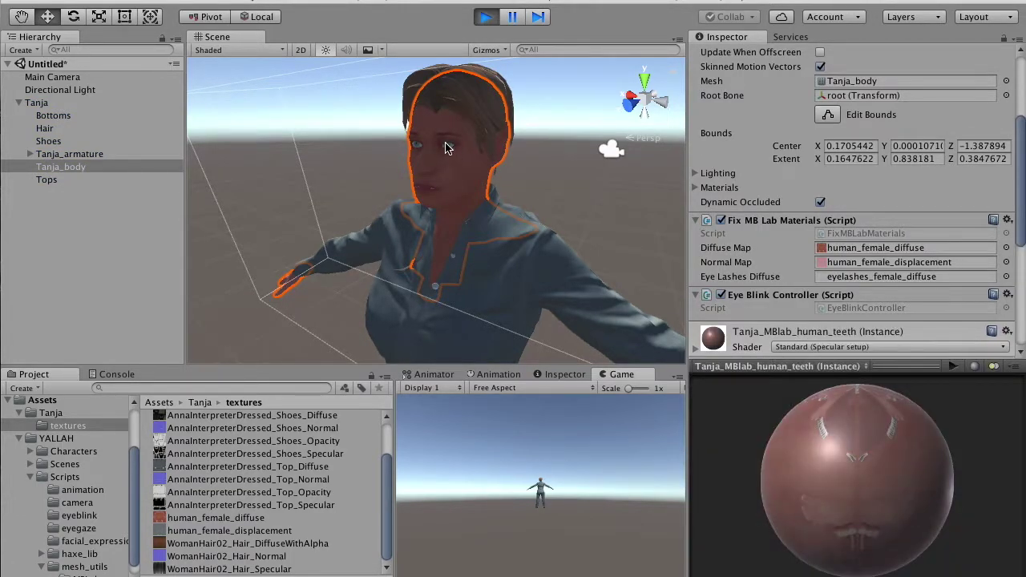
{"action": "left_click_drag", "start_coordinate": [470, 157], "coordinate": [476, 198], "text": "alt"}
{"action": "scroll", "coordinate": [476, 163], "scroll_direction": "up", "scroll_amount": 3}
{"action": "scroll", "coordinate": [479, 165], "scroll_direction": "down", "scroll_amount": 3}
{"action": "scroll", "coordinate": [478, 167], "scroll_direction": "up", "scroll_amount": 3}
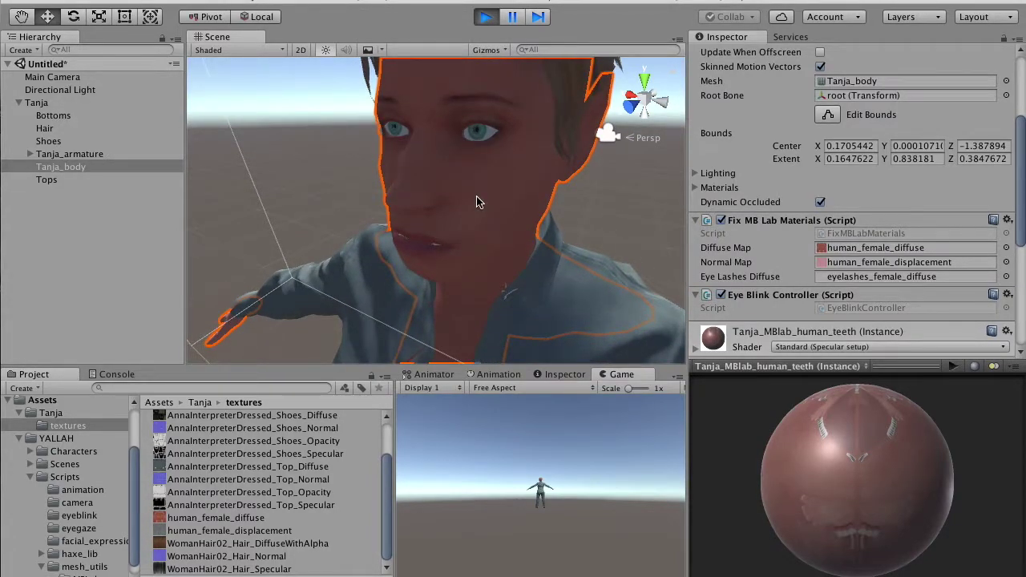
Stop Play mode and add a Mary TTS Controller to Tanja_body.
{"action": "left_click", "coordinate": [486, 17]}
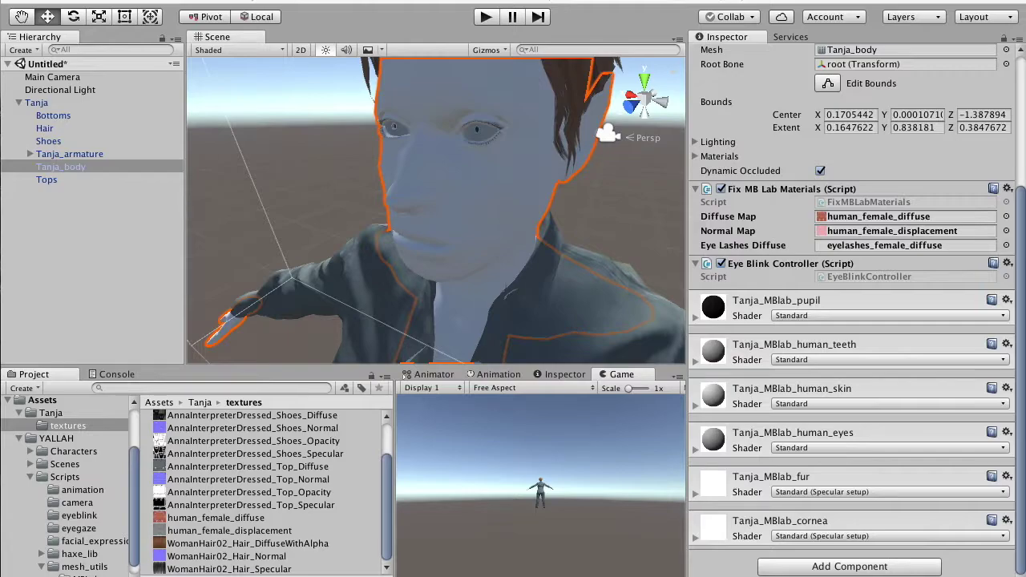
{"action": "left_click", "coordinate": [820, 567]}
{"action": "type", "text": "mary"}
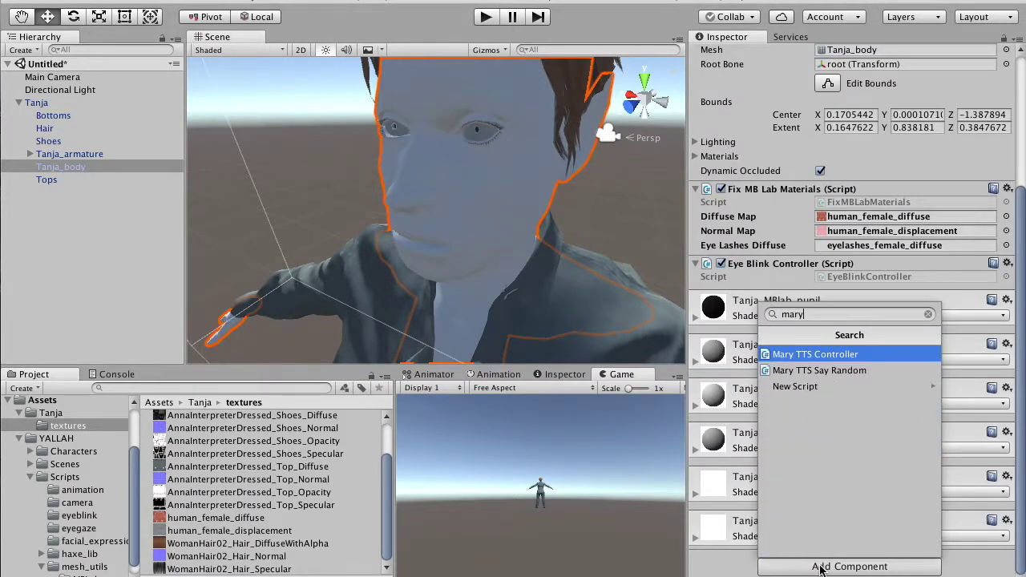
{"action": "left_click", "coordinate": [817, 355]}
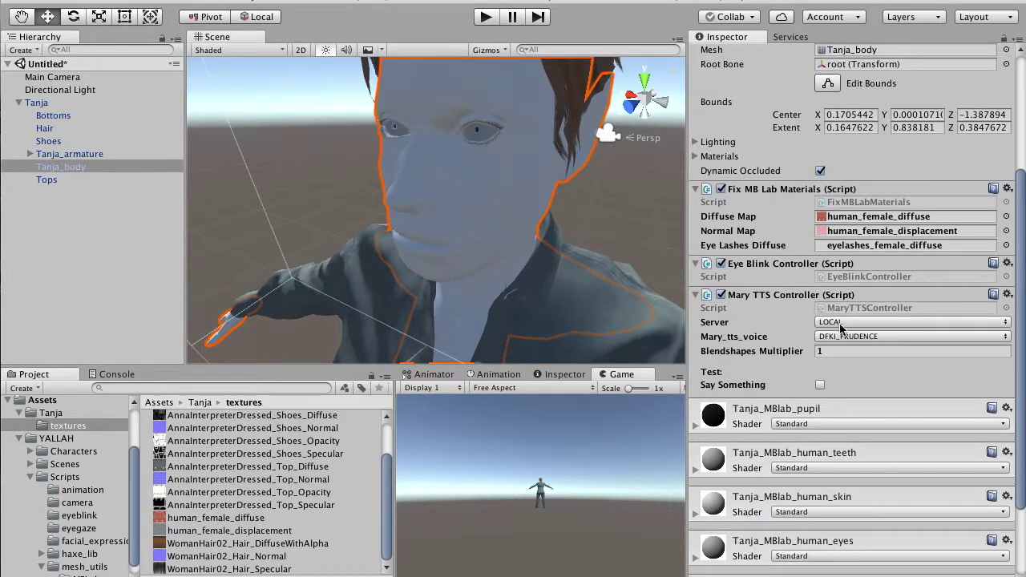
Set the Mary TTS server to DECAD and start Play mode again.
{"action": "left_click", "coordinate": [842, 323]}
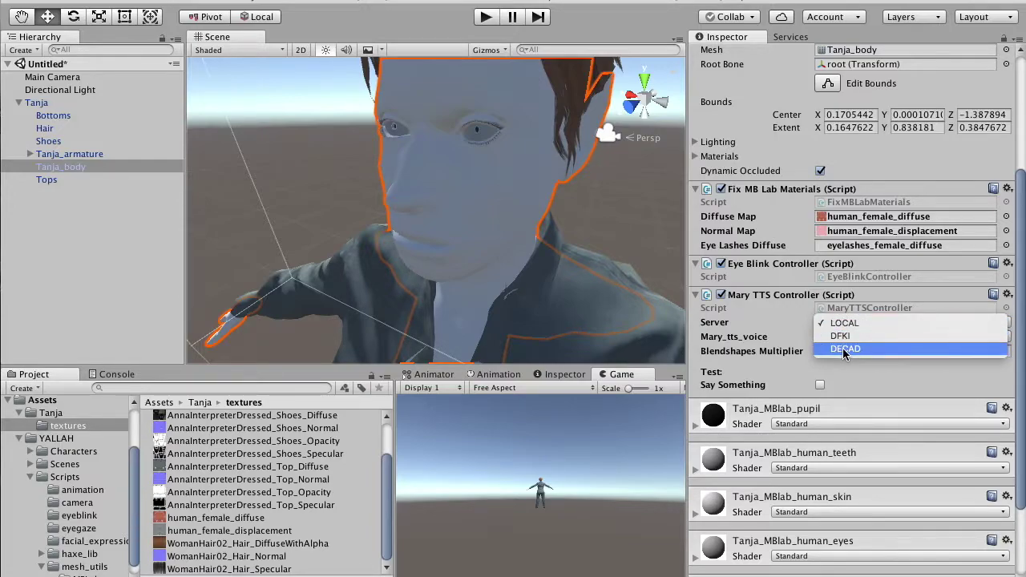
{"action": "left_click", "coordinate": [844, 351]}
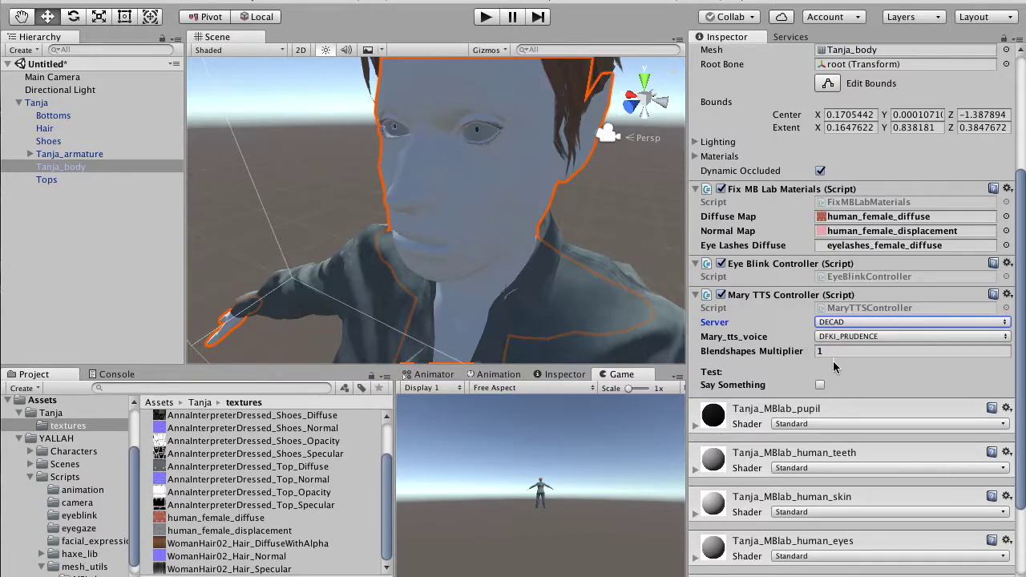
{"action": "left_click", "coordinate": [486, 17]}
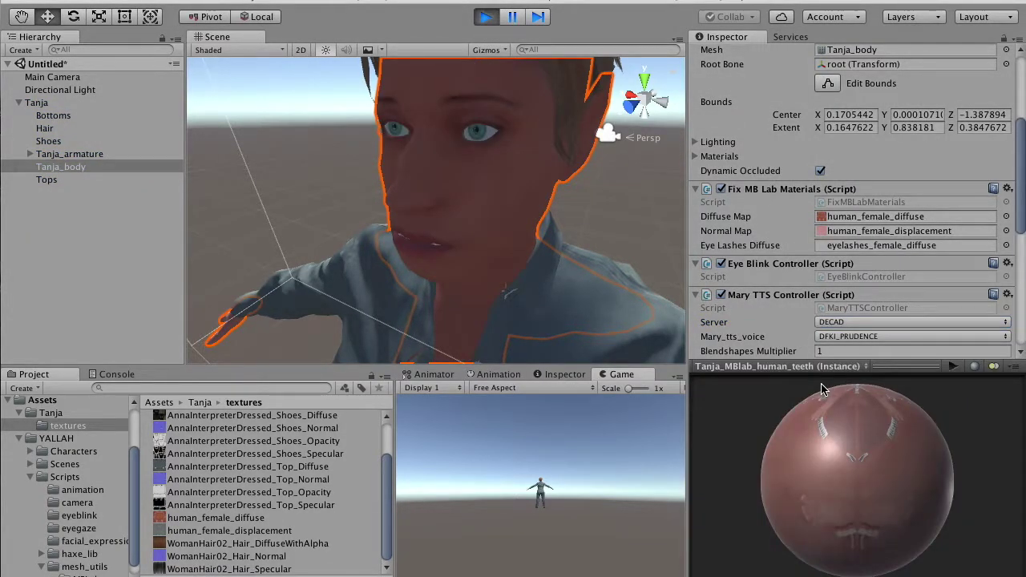
Trigger Say Something with the default voice, then switch to DFKI_POPPY and test again.
{"action": "scroll", "coordinate": [834, 333], "scroll_direction": "down", "scroll_amount": 3}
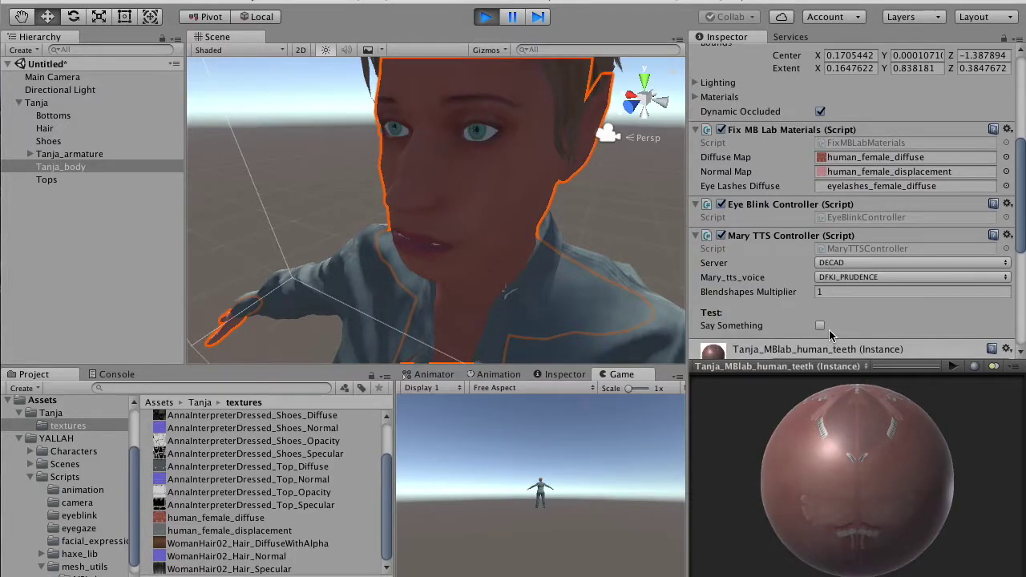
{"action": "left_click", "coordinate": [820, 326]}
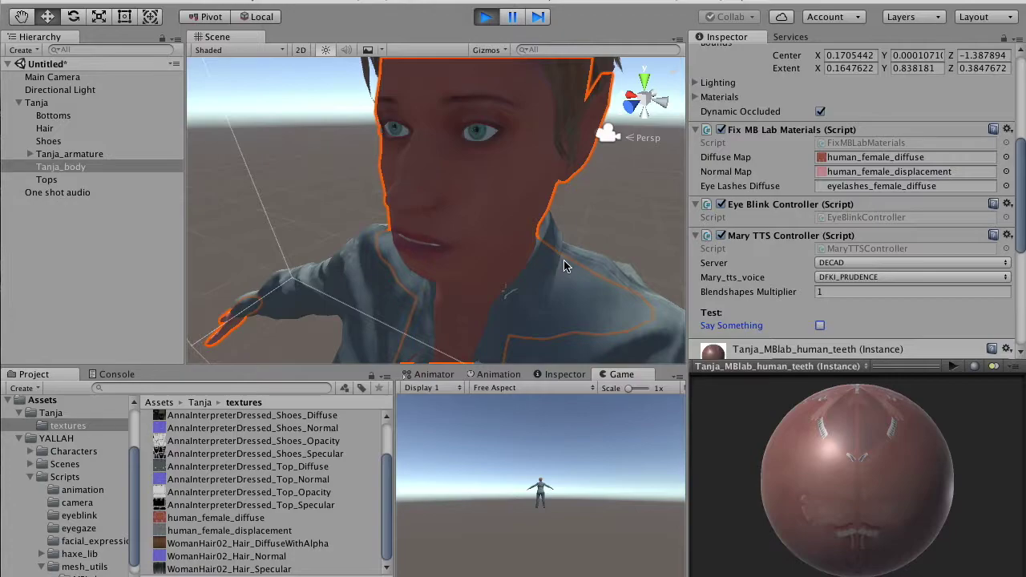
{"action": "left_click_drag", "start_coordinate": [561, 258], "coordinate": [416, 188], "text": "alt"}
{"action": "left_click", "coordinate": [821, 326]}
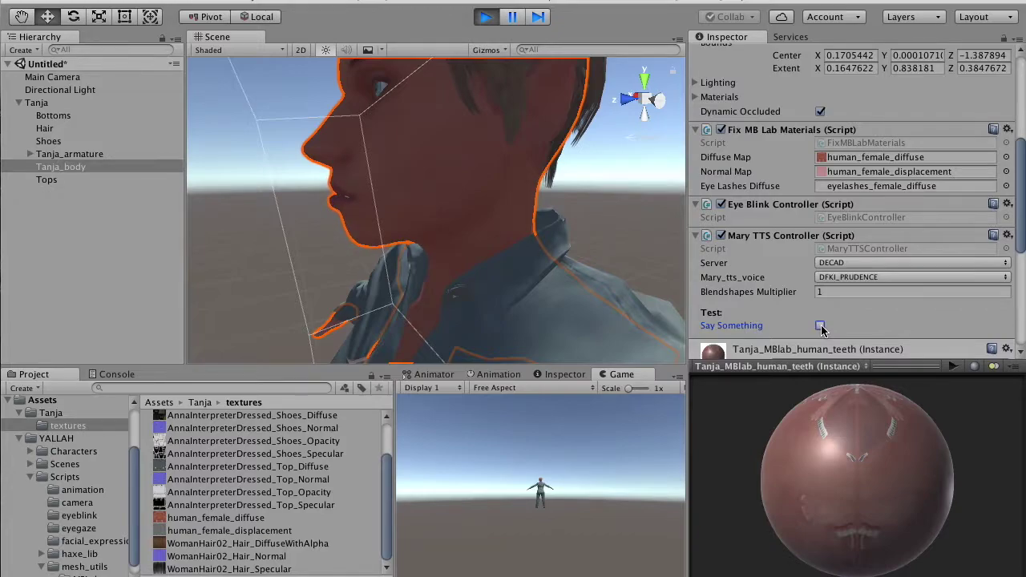
{"action": "left_click", "coordinate": [834, 277]}
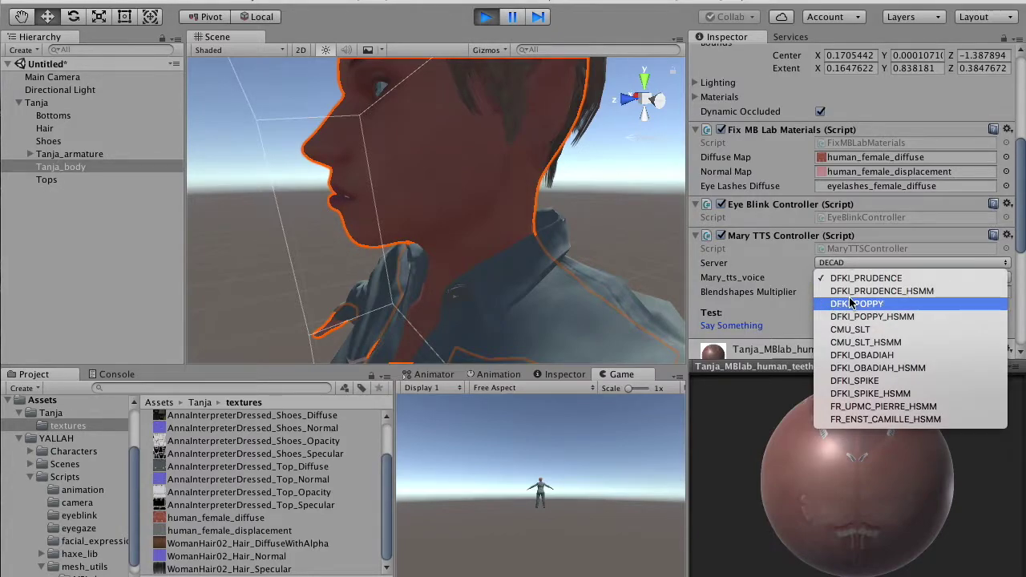
{"action": "left_click", "coordinate": [851, 306]}
{"action": "left_click", "coordinate": [820, 326]}
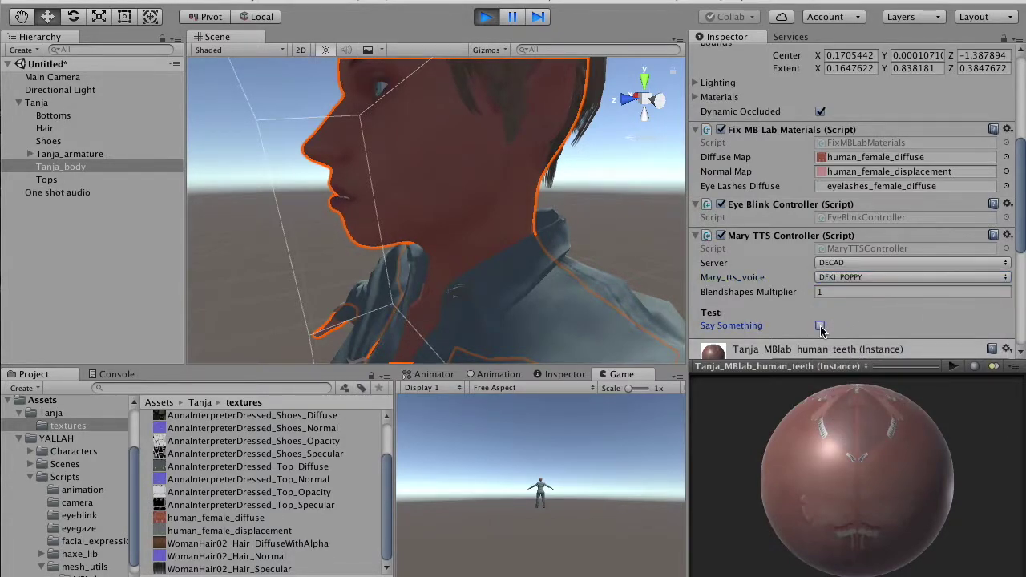
Switch the voice to FR_UPMC_PIERRE_HSMM, play a test line, then stop Play mode.
{"action": "left_click", "coordinate": [854, 278]}
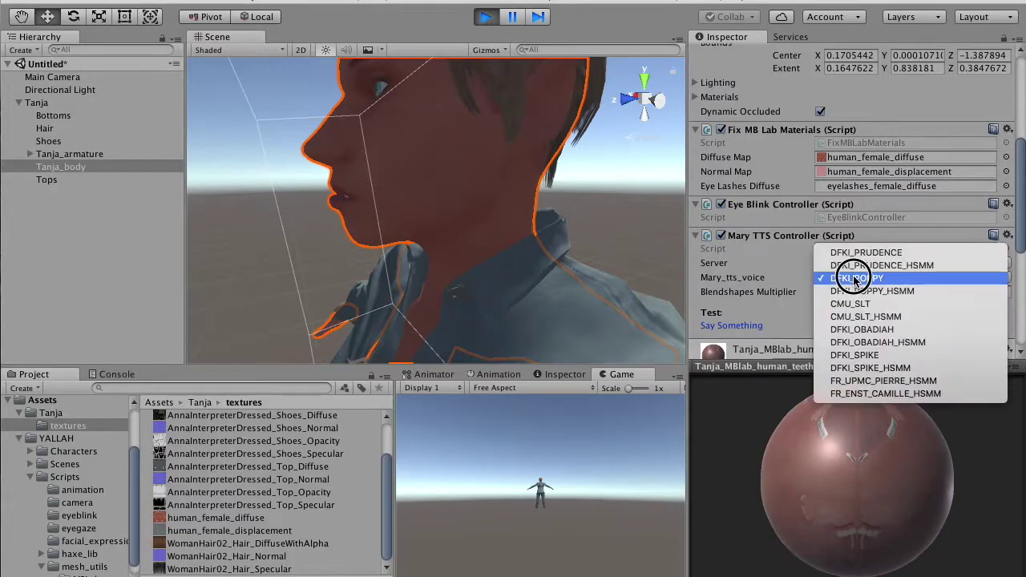
{"action": "left_click", "coordinate": [861, 382]}
{"action": "left_click_drag", "start_coordinate": [393, 196], "coordinate": [577, 203], "text": "alt"}
{"action": "left_click", "coordinate": [820, 325]}
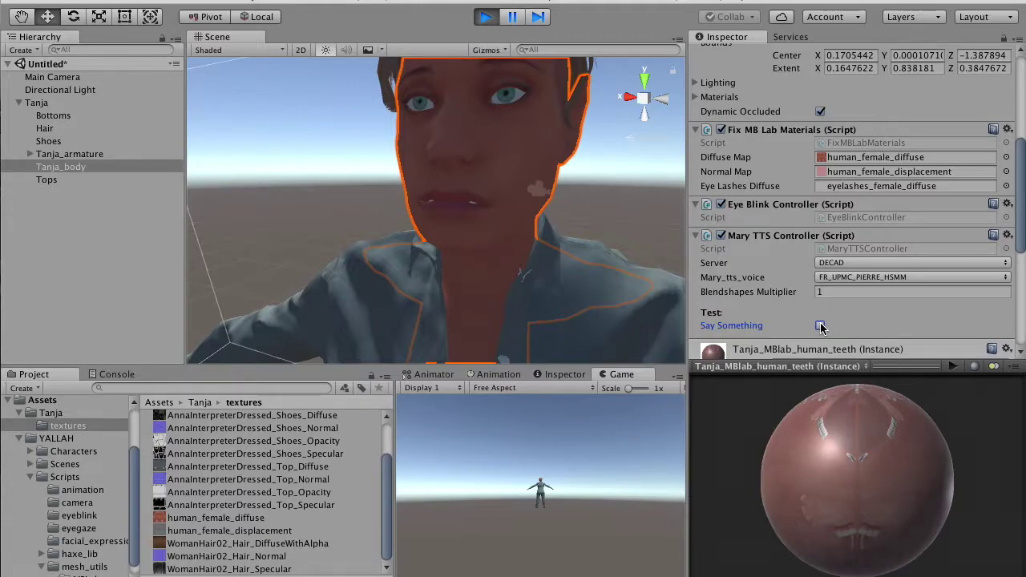
{"action": "left_click", "coordinate": [485, 17]}
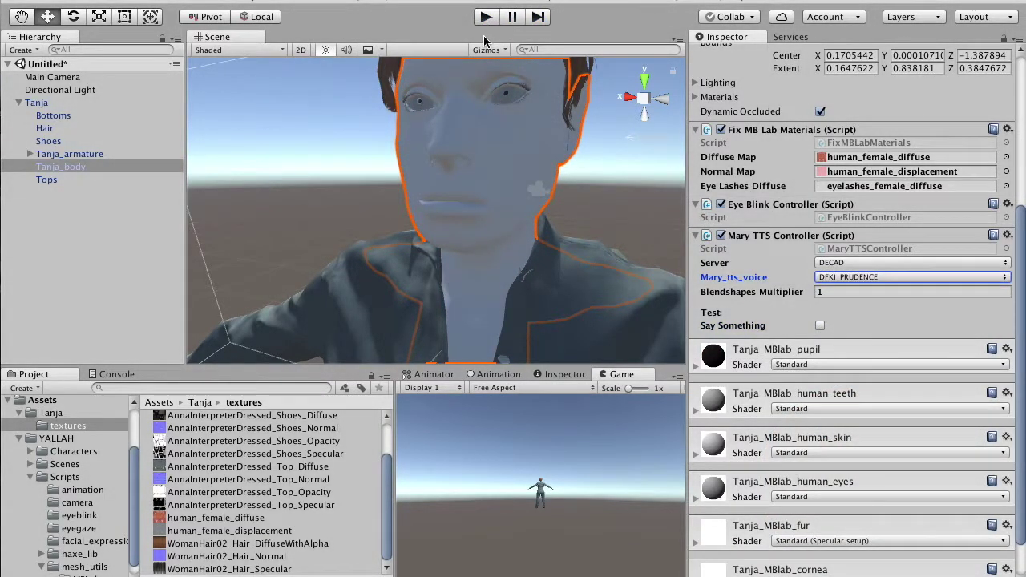
Add a Facial Expressions Controller to Tanja_body and start Play mode.
{"action": "scroll", "coordinate": [801, 437], "scroll_direction": "down", "scroll_amount": 3}
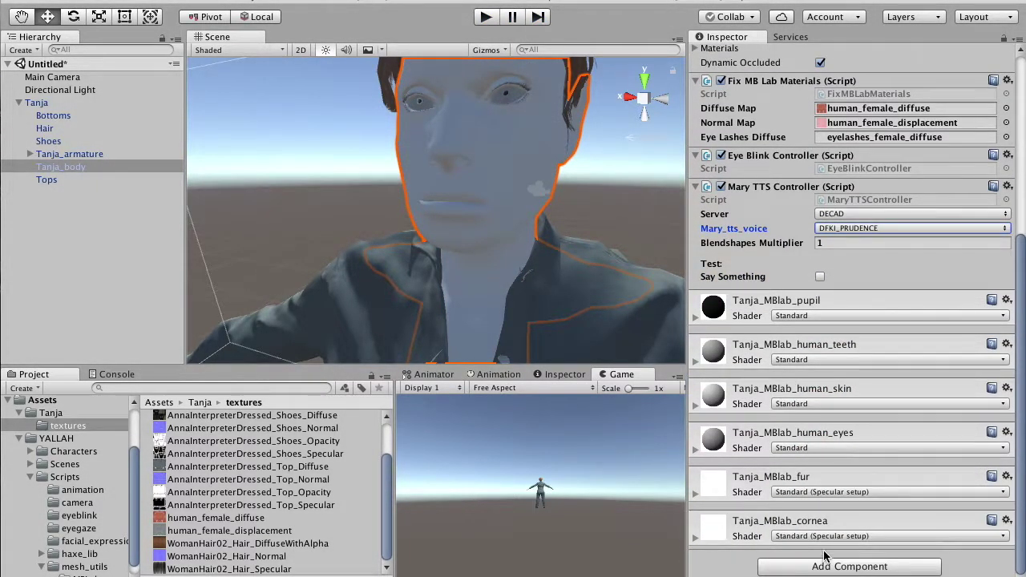
{"action": "left_click", "coordinate": [826, 566]}
{"action": "type", "text": "facia"}
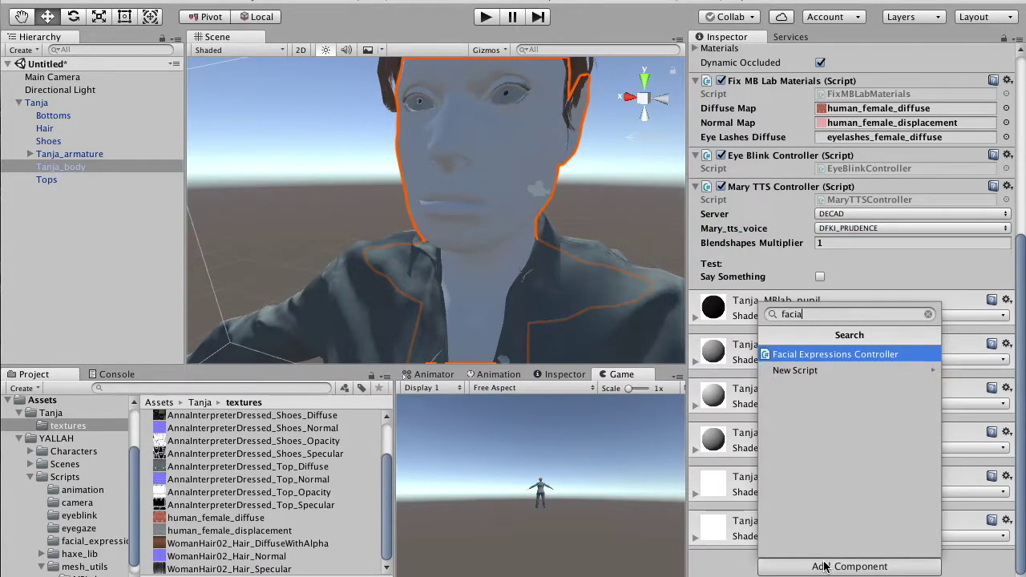
{"action": "key", "text": "Return"}
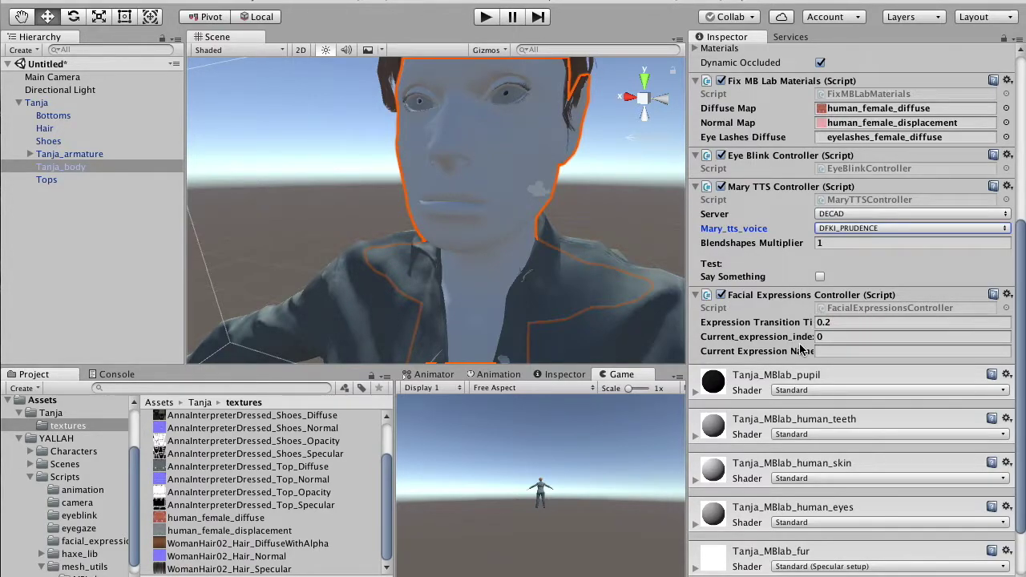
{"action": "left_click", "coordinate": [486, 17]}
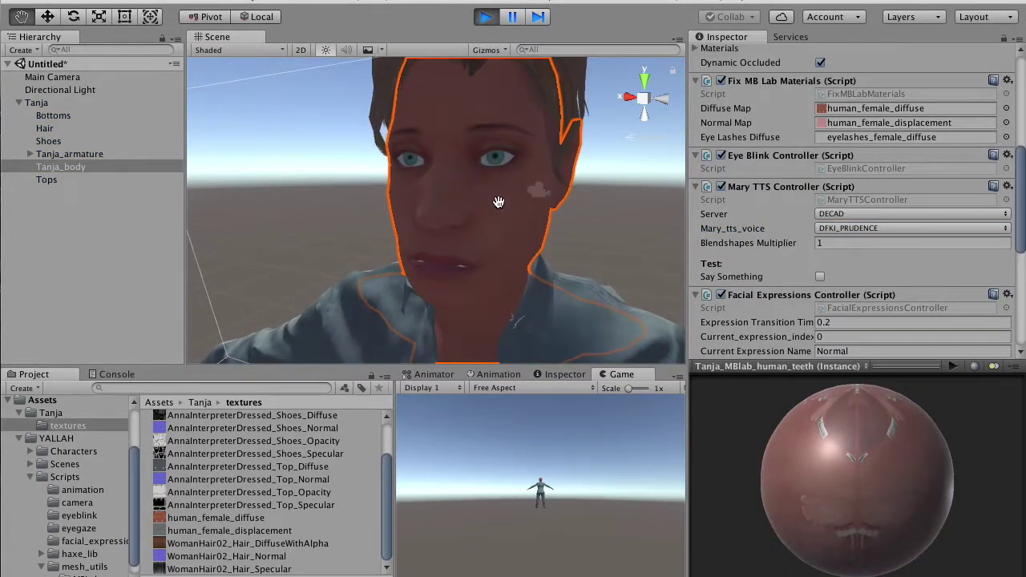
Step Current_expression_index through 1–5, previewing fe_crying01, fe_bored01, fe_curious01 and fe_evil01.
{"action": "scroll", "coordinate": [830, 314], "scroll_direction": "down", "scroll_amount": 3}
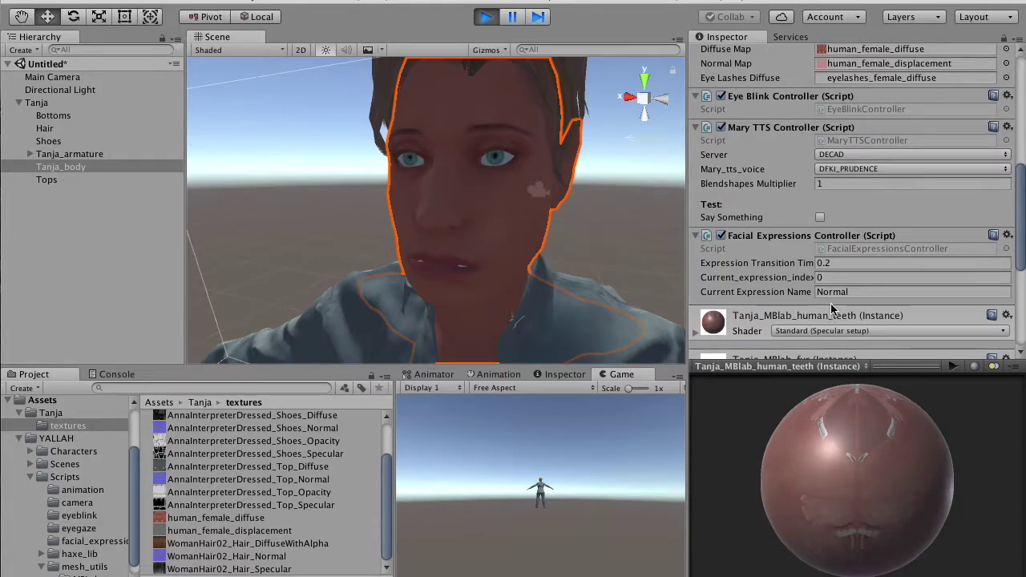
{"action": "left_click", "coordinate": [833, 278]}
{"action": "type", "text": "1"}
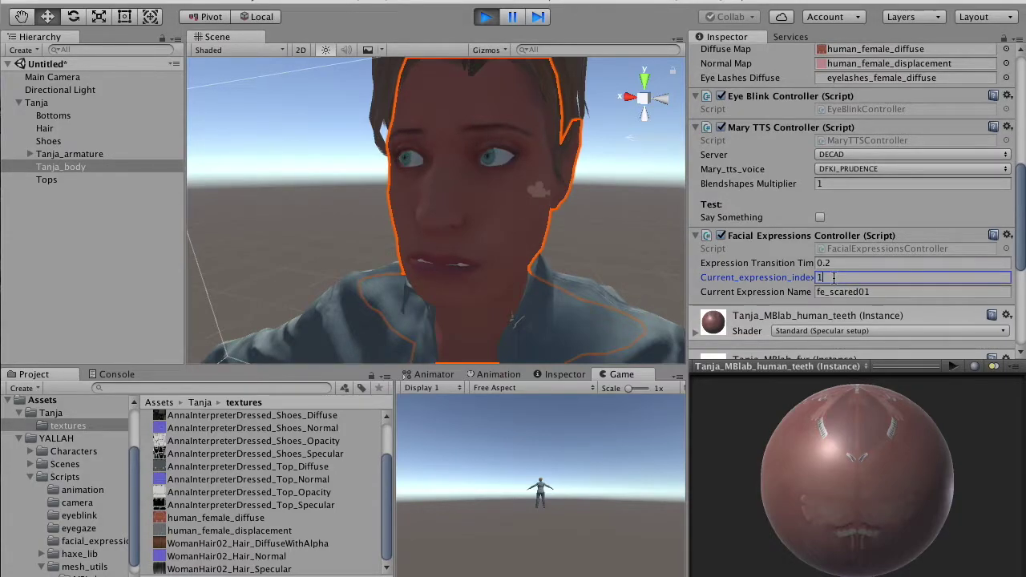
{"action": "key", "text": "BackSpace"}
{"action": "type", "text": "2"}
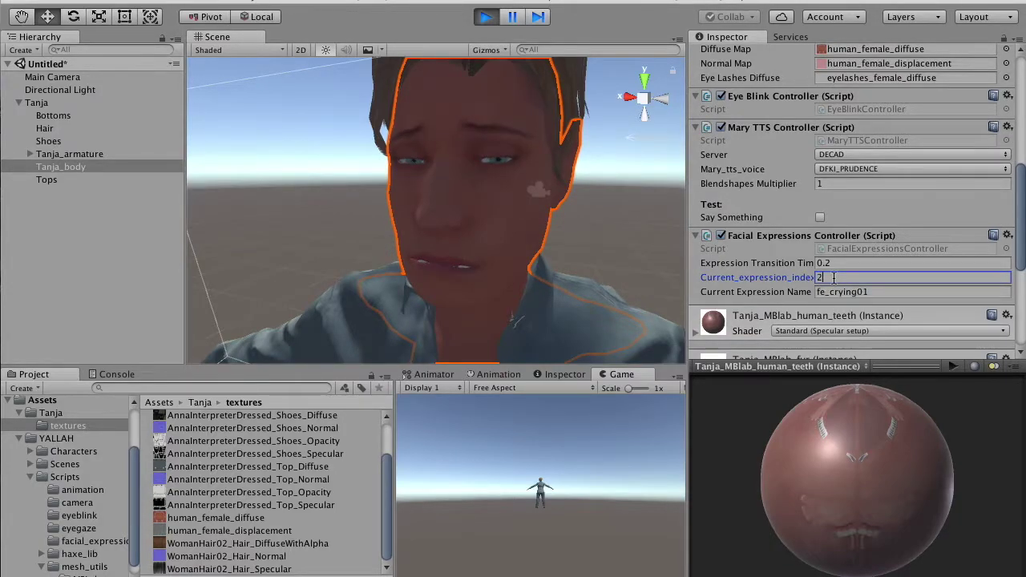
{"action": "key", "text": "BackSpace"}
{"action": "type", "text": "3"}
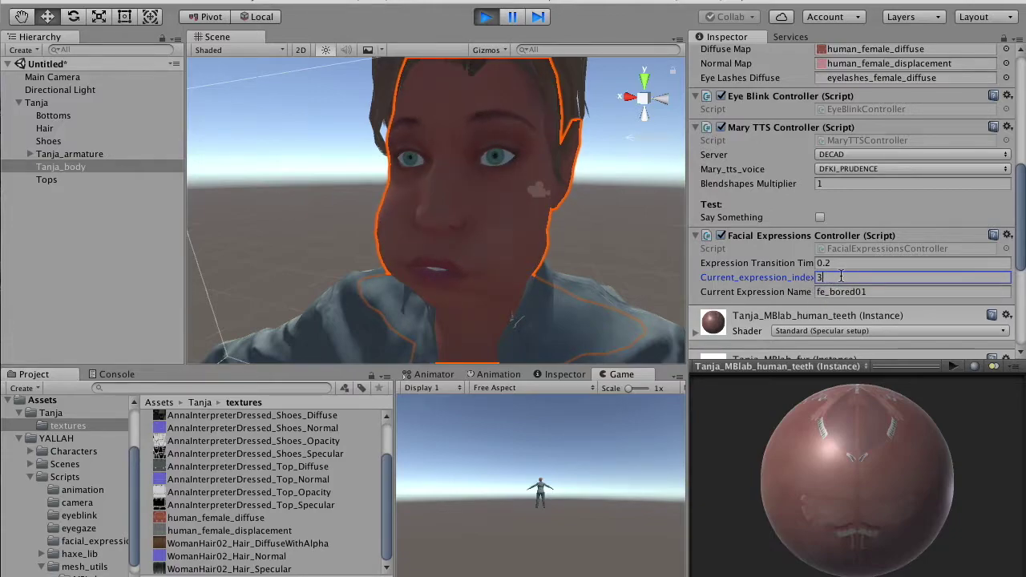
{"action": "key", "text": "BackSpace"}
{"action": "type", "text": "4"}
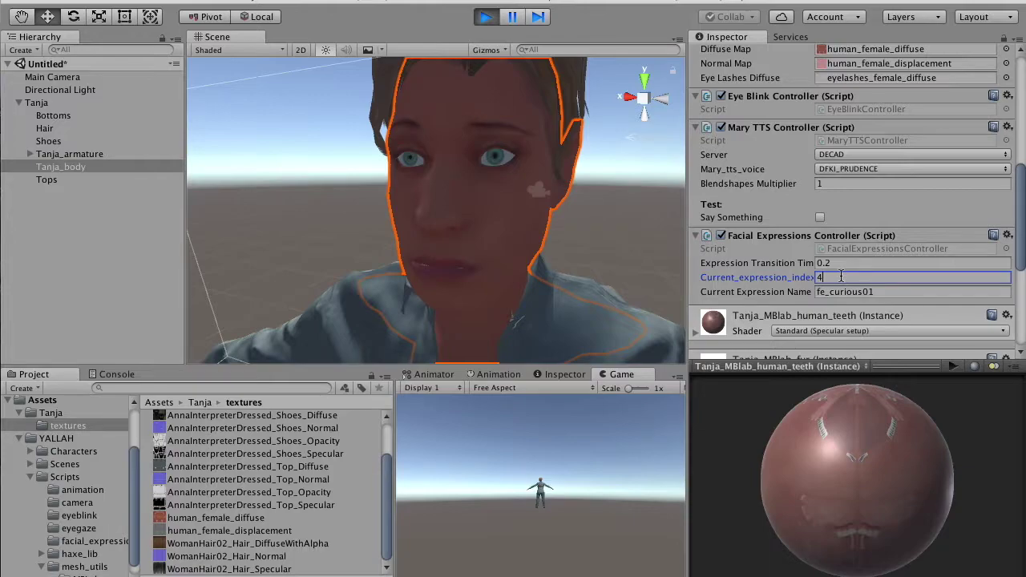
{"action": "key", "text": "BackSpace"}
{"action": "type", "text": "5"}
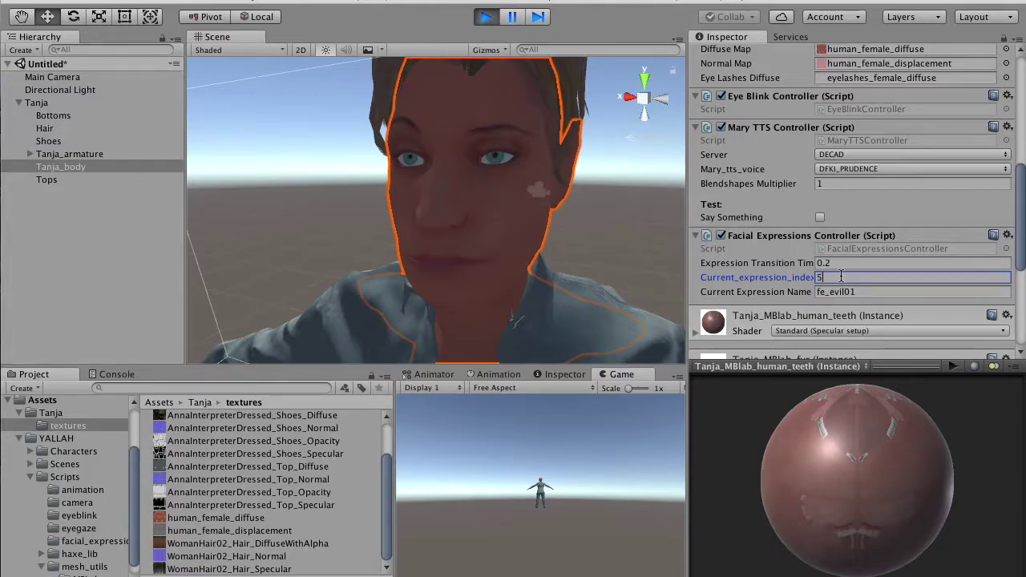
{"action": "key", "text": "BackSpace"}
Try expression indices 6 (fe_surprise02) and 8 (fe_posing01), then stop Play mode.
{"action": "type", "text": "6"}
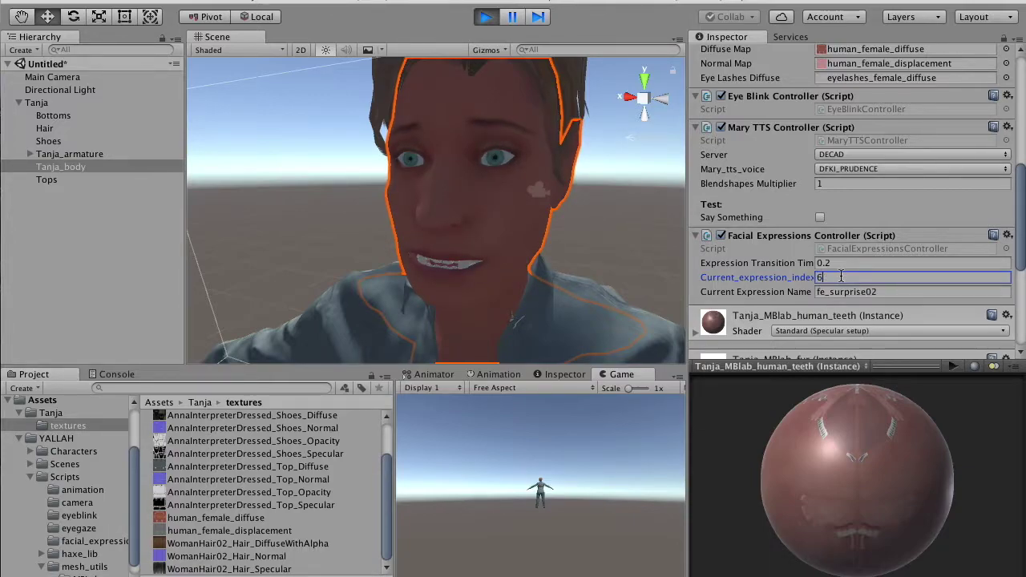
{"action": "key", "text": "BackSpace"}
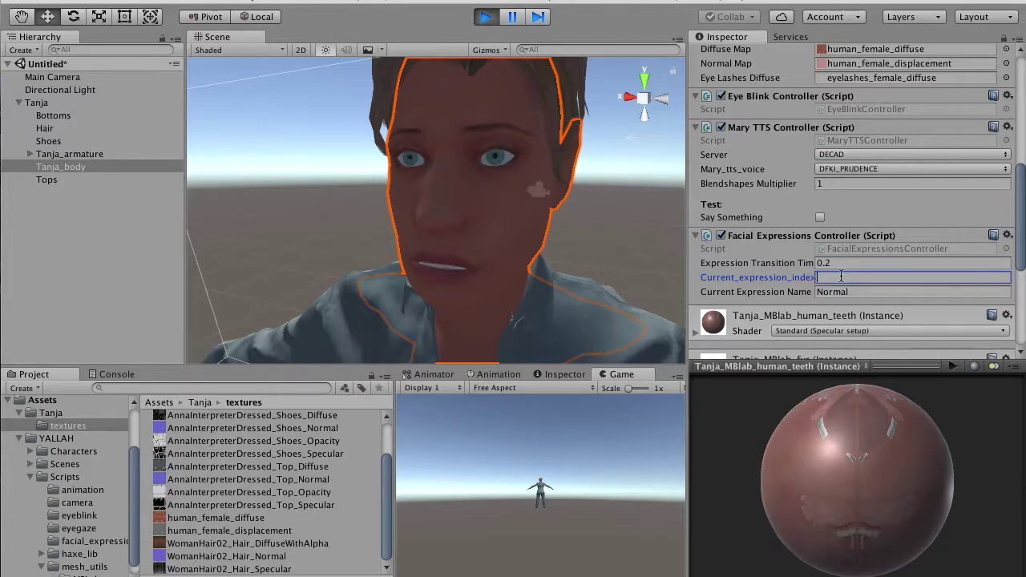
{"action": "type", "text": "8"}
{"action": "left_click", "coordinate": [485, 16]}
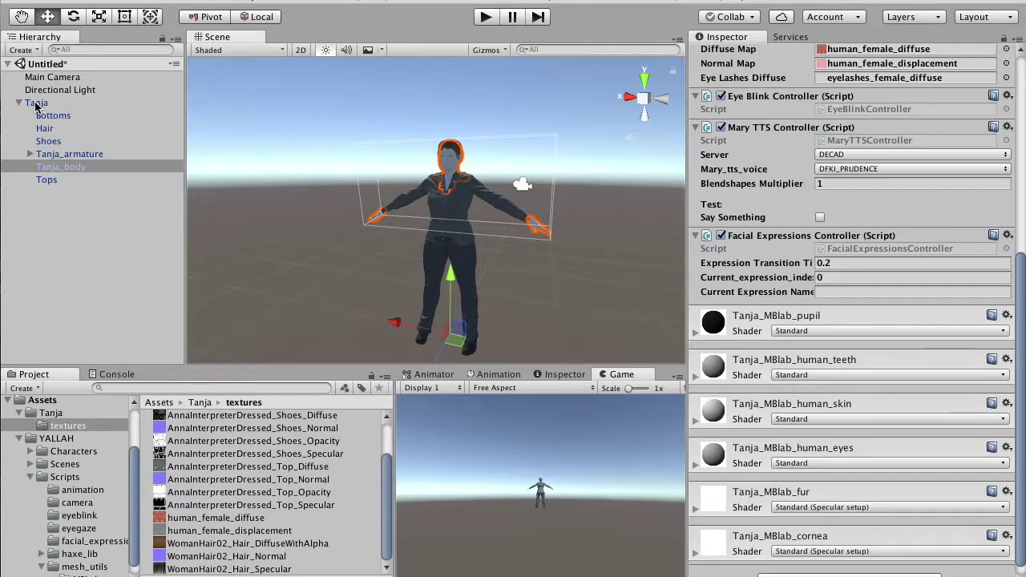
Select Tanja and assign CharAnimationController as her Animator's controller.
{"action": "left_click", "coordinate": [35, 103]}
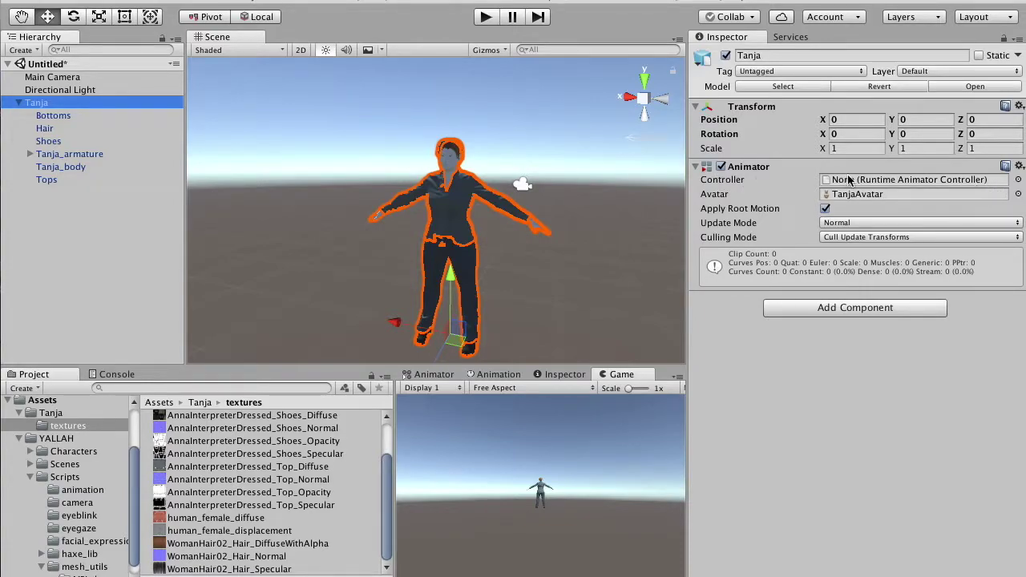
{"action": "left_click", "coordinate": [1018, 180]}
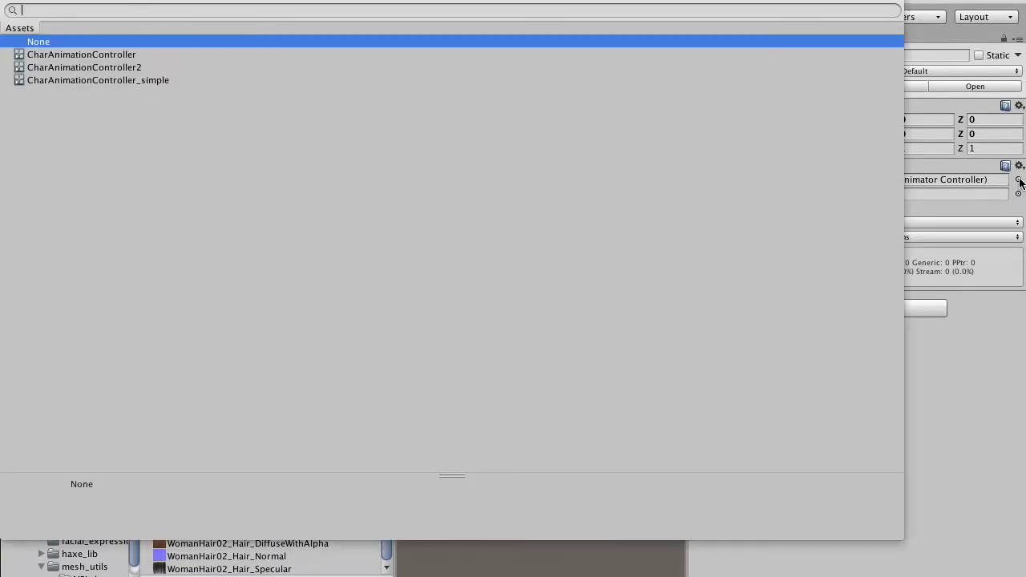
{"action": "left_click", "coordinate": [91, 55]}
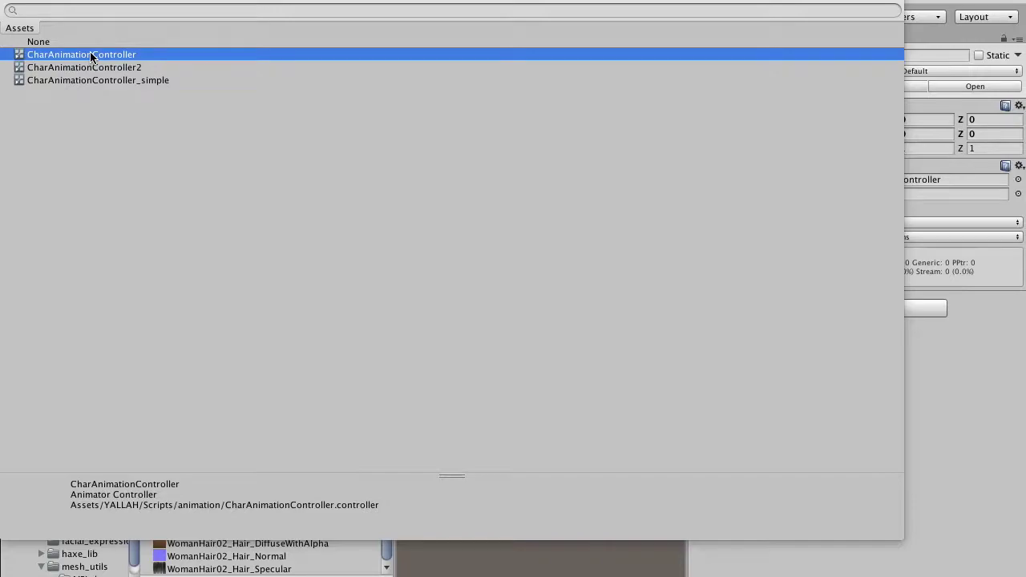
{"action": "double_click", "coordinate": [90, 54]}
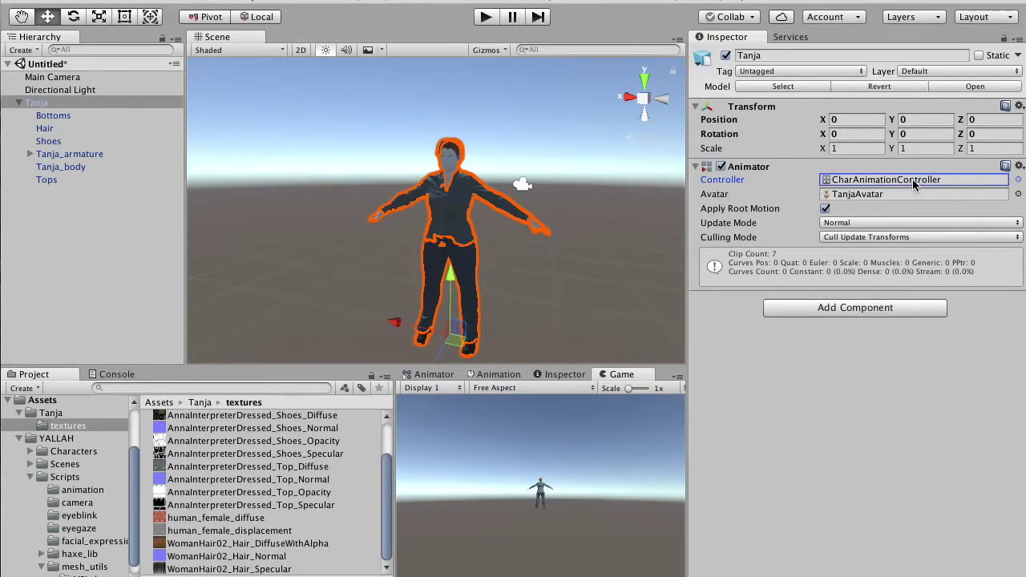
Add an Animation Controller to Tanja with Enable Ambient At Start ticked.
{"action": "left_click", "coordinate": [842, 310]}
{"action": "type", "text": "anima"}
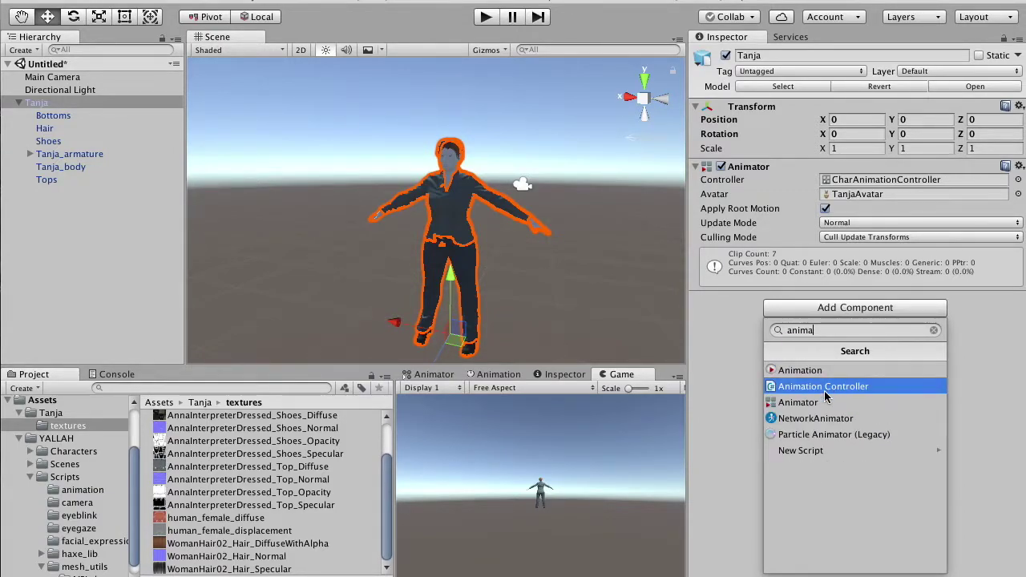
{"action": "left_click", "coordinate": [827, 388]}
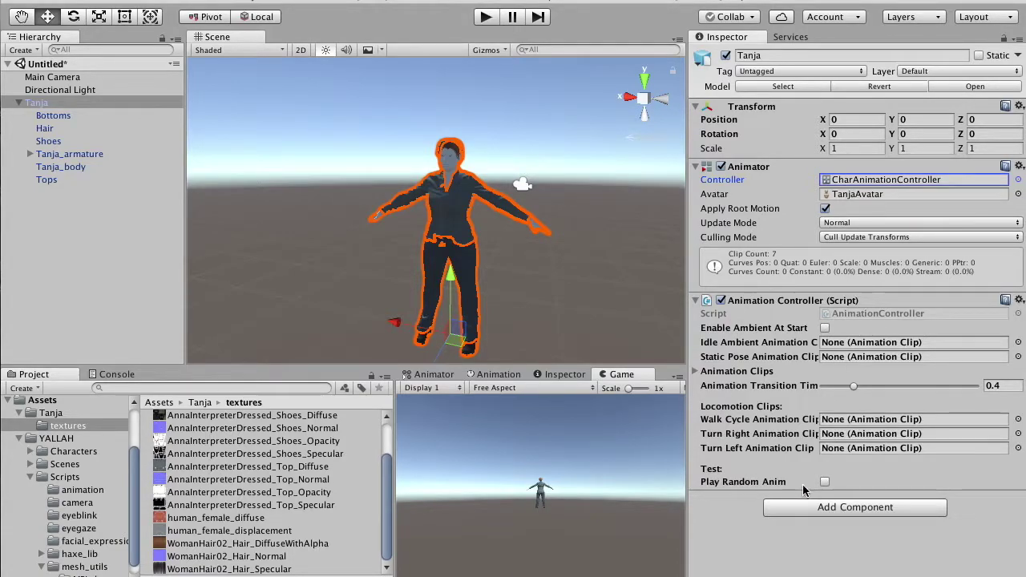
{"action": "left_click", "coordinate": [826, 329]}
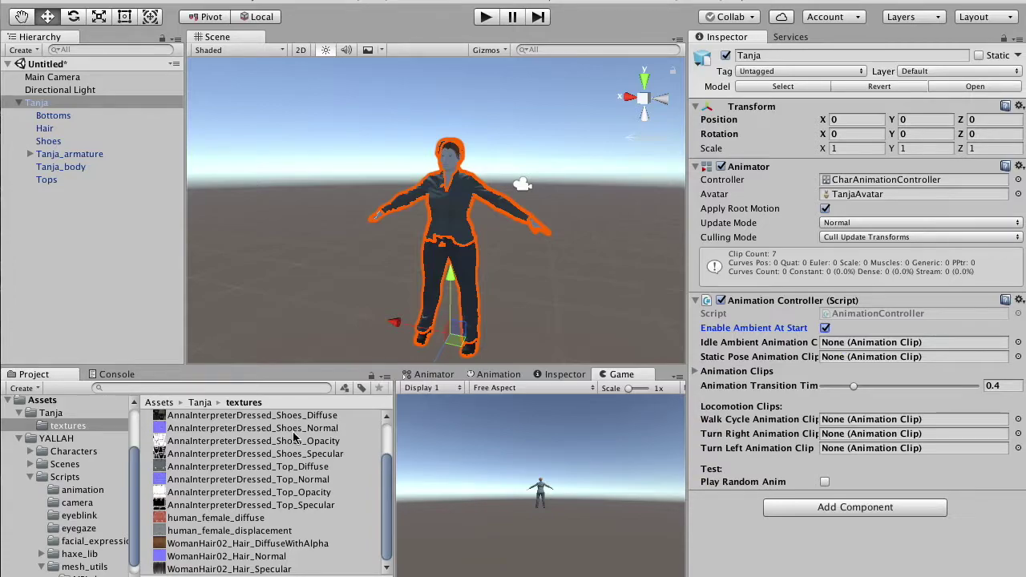
Set IdleSlowBreath as the idle clip and A-Pose as the static pose, then expand Animation Clips.
{"action": "left_click", "coordinate": [54, 415]}
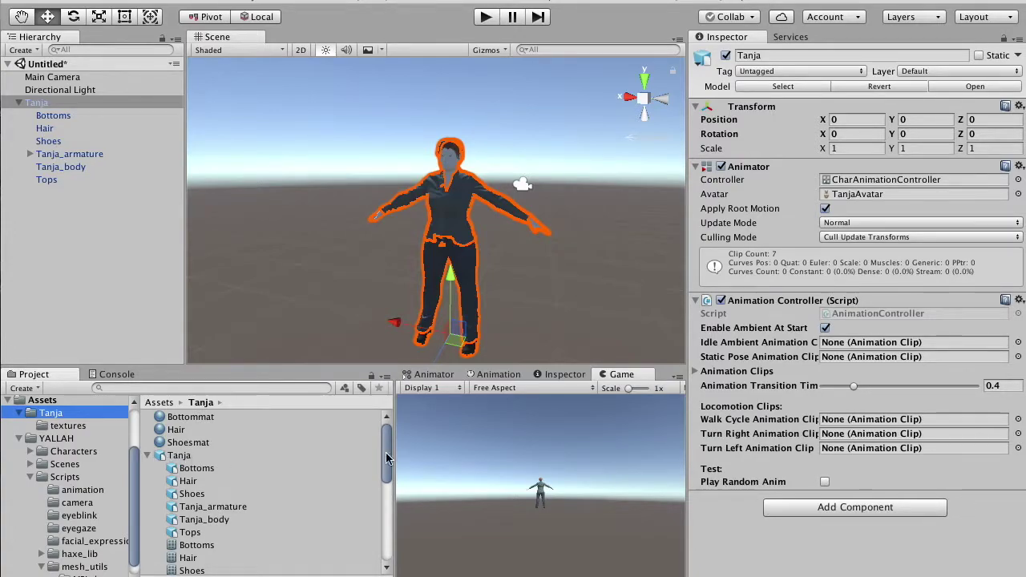
{"action": "left_click_drag", "start_coordinate": [387, 442], "coordinate": [381, 494]}
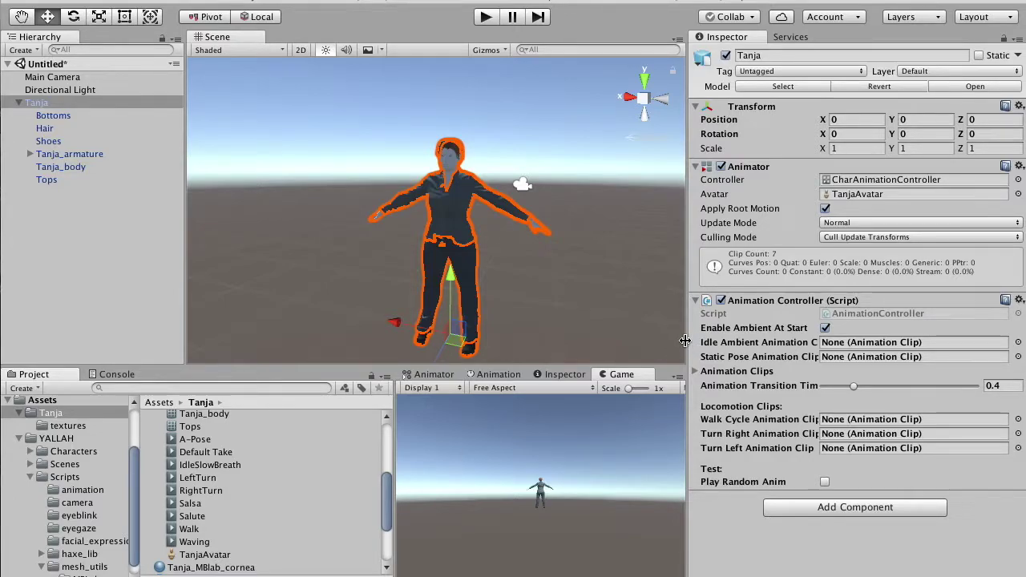
{"action": "left_click_drag", "start_coordinate": [687, 345], "coordinate": [637, 342]}
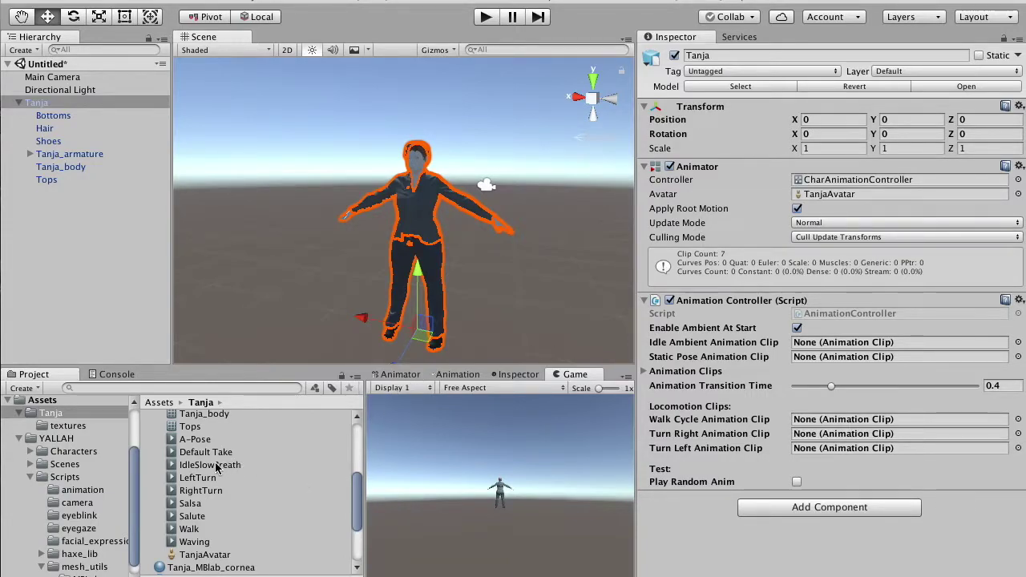
{"action": "left_click_drag", "start_coordinate": [205, 466], "coordinate": [793, 343]}
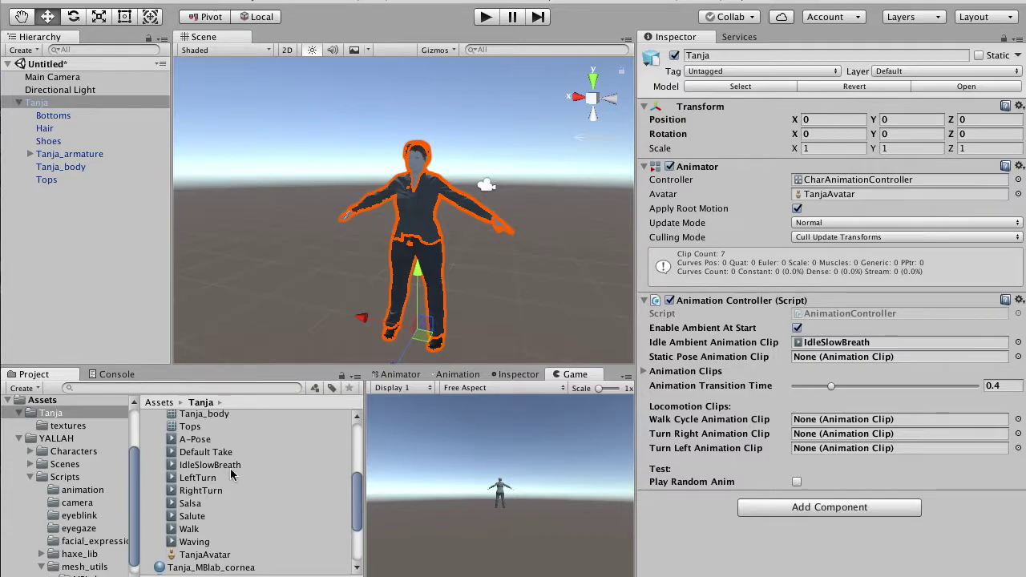
{"action": "left_click_drag", "start_coordinate": [186, 440], "coordinate": [806, 358]}
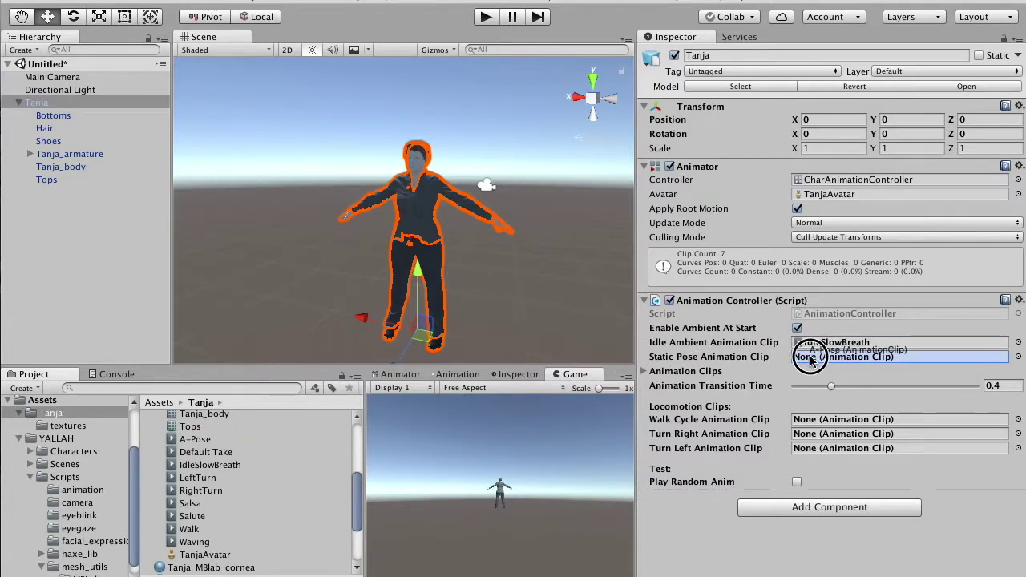
{"action": "left_click_drag", "start_coordinate": [810, 360], "coordinate": [810, 358]}
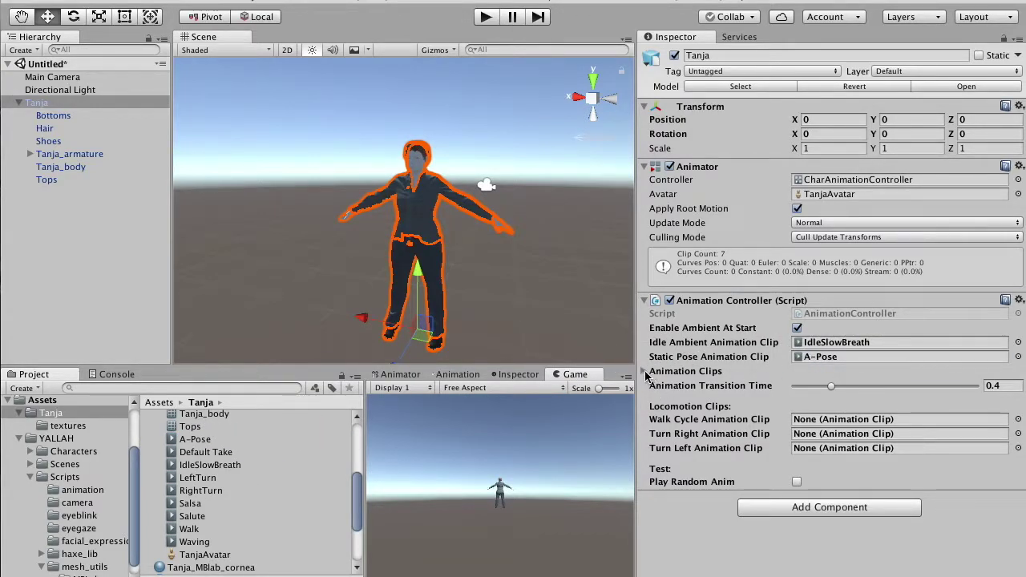
{"action": "left_click", "coordinate": [644, 372]}
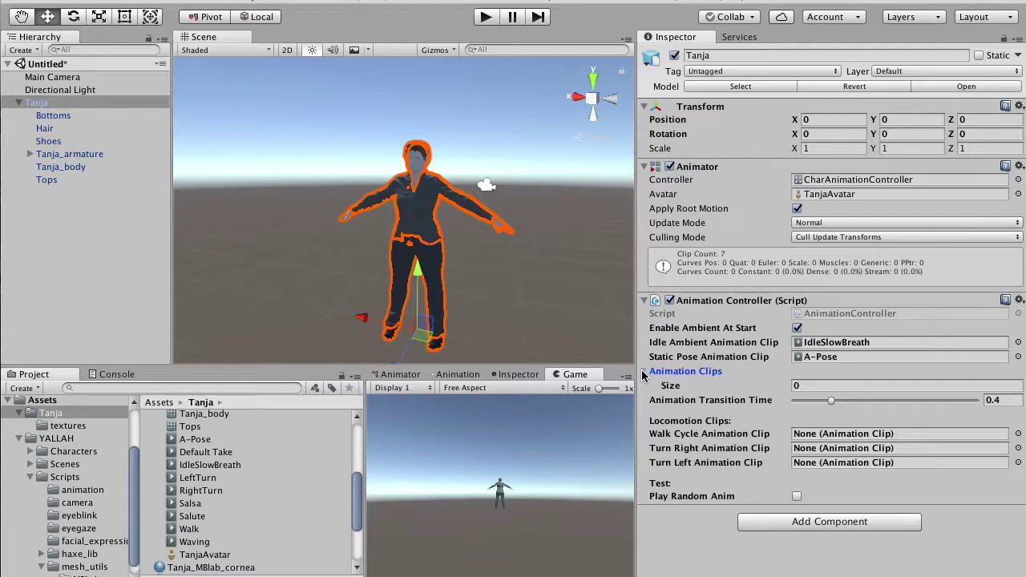
Set Animation Clips size to 3 and fill the slots with Waving, Salute and Salsa.
{"action": "left_click", "coordinate": [816, 386]}
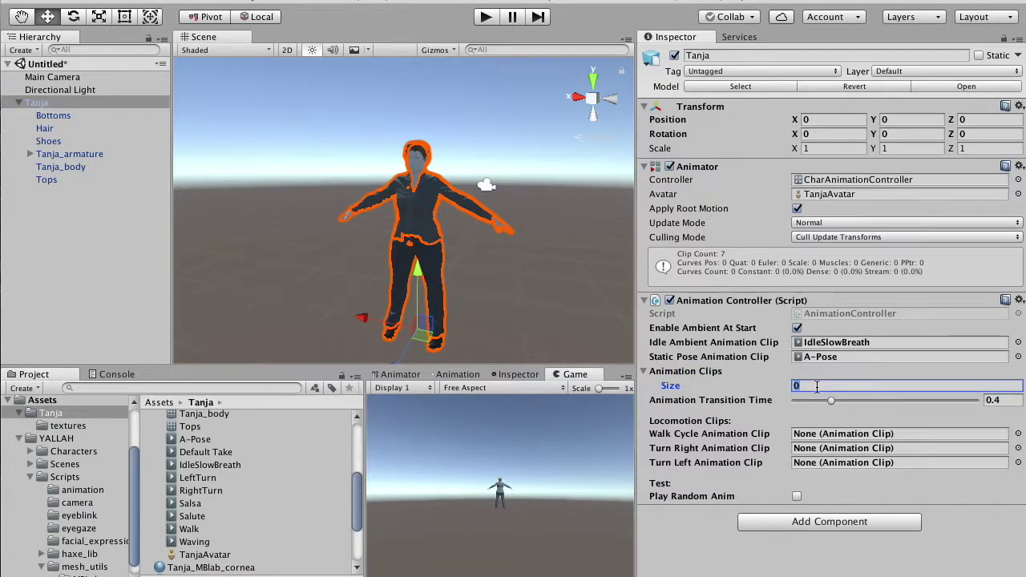
{"action": "type", "text": "3"}
{"action": "key", "text": "Return"}
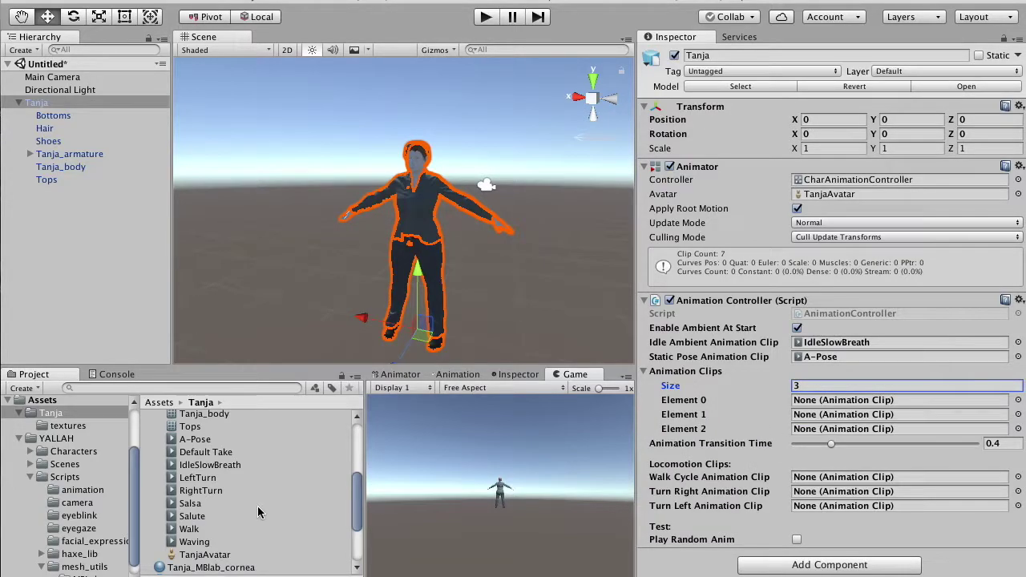
{"action": "left_click_drag", "start_coordinate": [207, 542], "coordinate": [816, 401]}
{"action": "left_click_drag", "start_coordinate": [192, 517], "coordinate": [805, 414]}
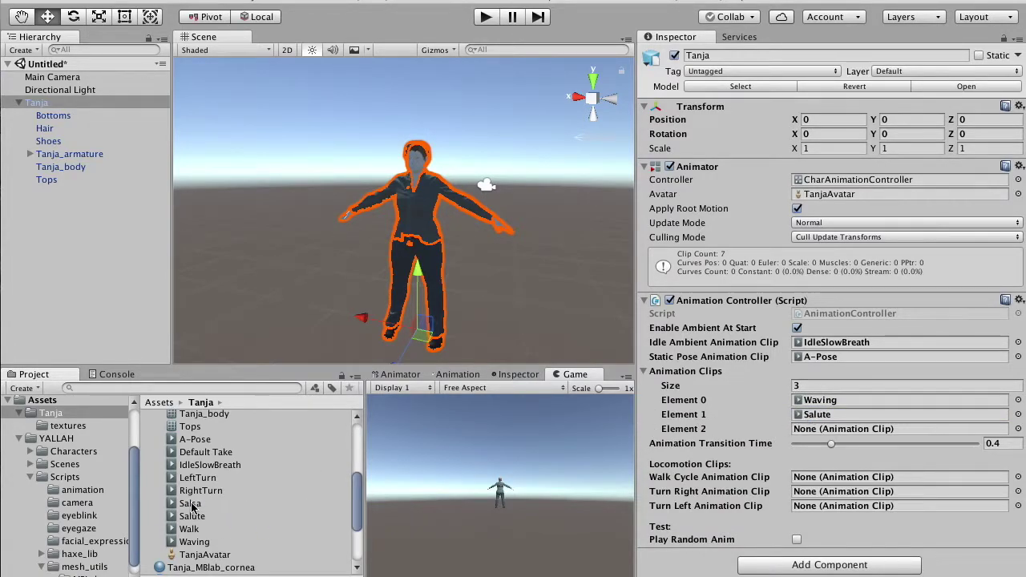
{"action": "left_click_drag", "start_coordinate": [190, 503], "coordinate": [811, 433]}
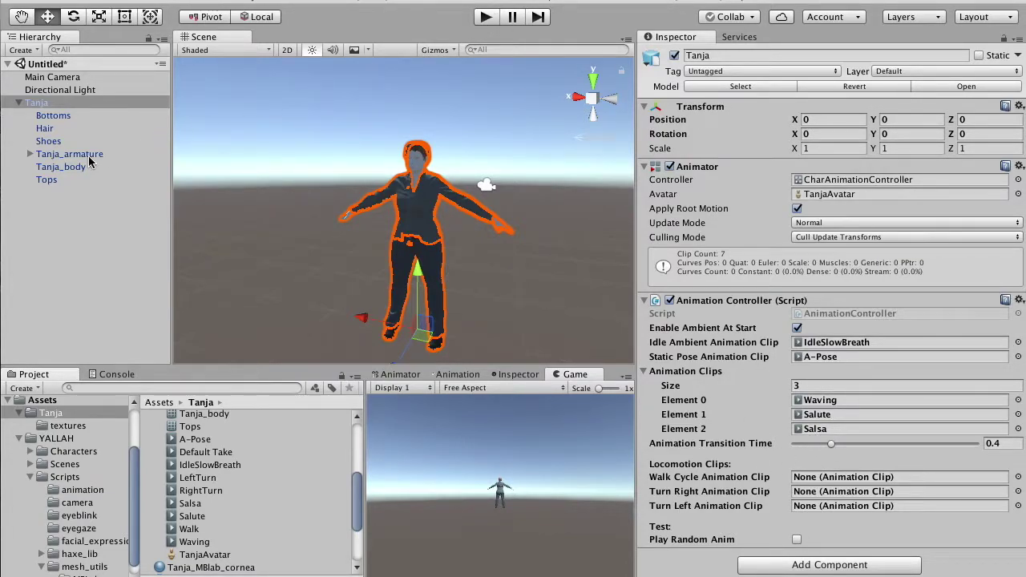
{"action": "left_click", "coordinate": [486, 17]}
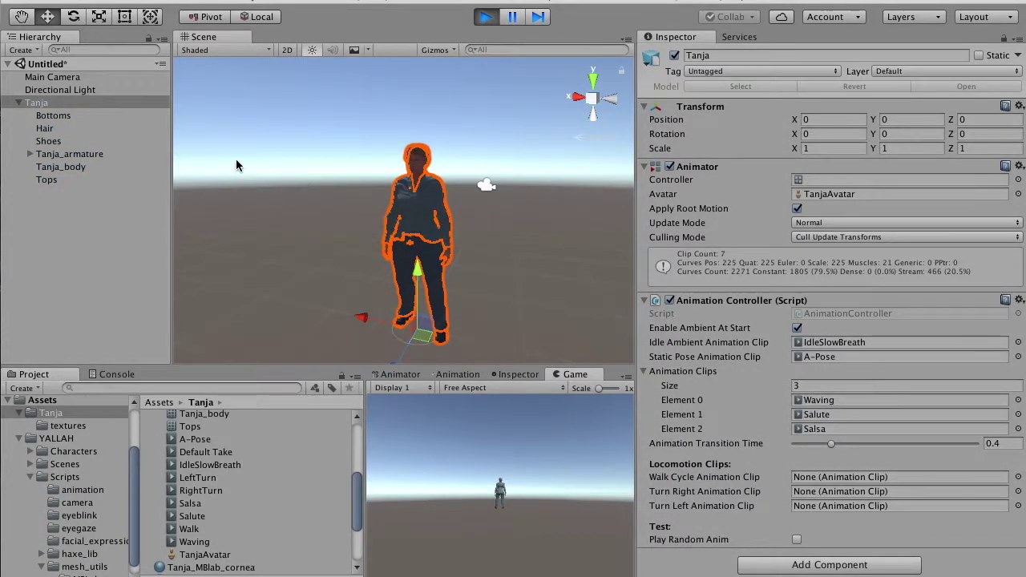
{"action": "left_click", "coordinate": [44, 142]}
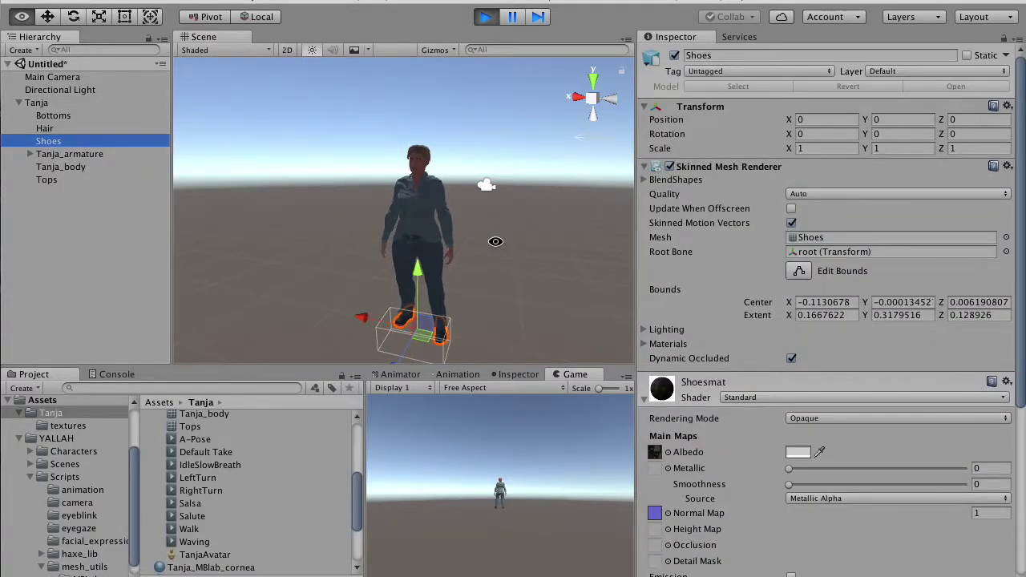
{"action": "mouse_move", "coordinate": [495, 246]}
{"action": "left_mouse_down", "text": "alt"}
{"action": "mouse_move", "coordinate": [377, 229]}
{"action": "mouse_move", "coordinate": [486, 229]}
{"action": "left_mouse_up", "text": "alt"}
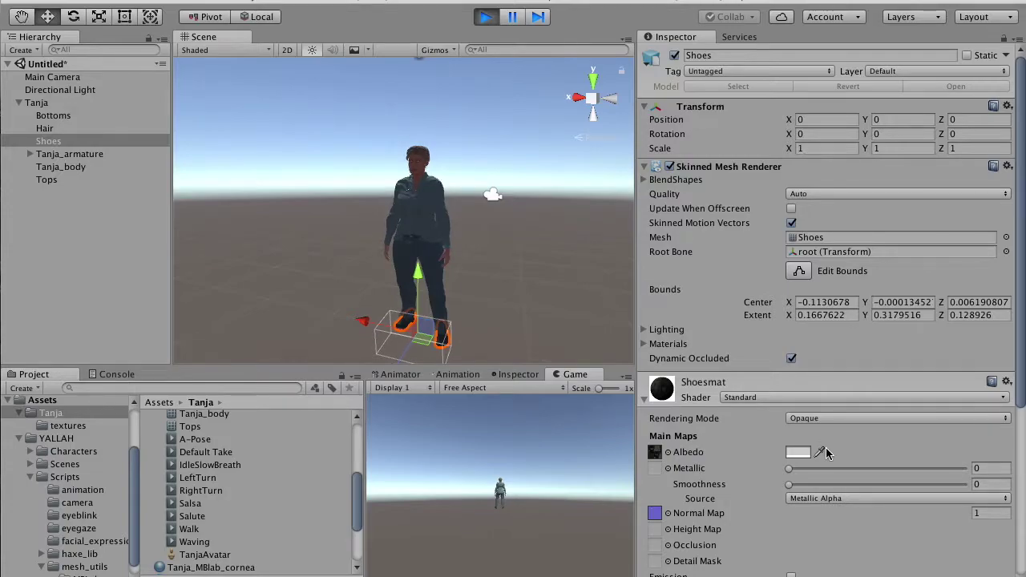
{"action": "left_click", "coordinate": [36, 103]}
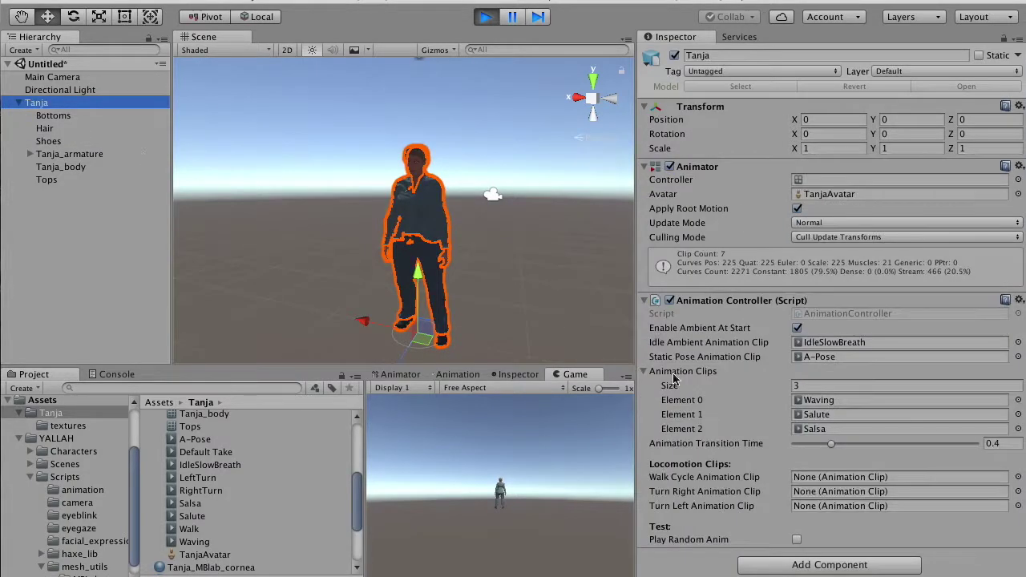
{"action": "left_click", "coordinate": [796, 540]}
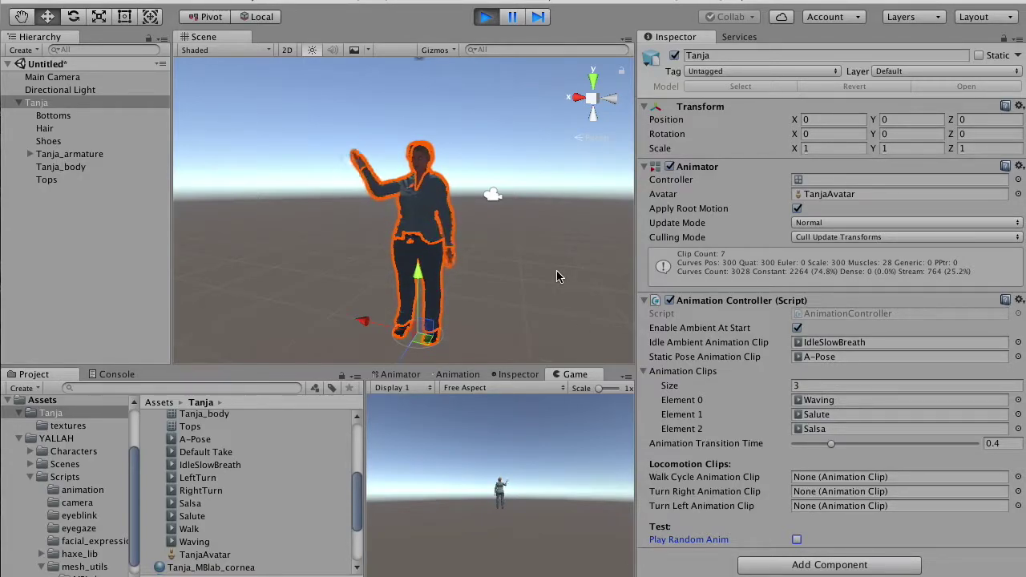
{"action": "left_click", "coordinate": [797, 541]}
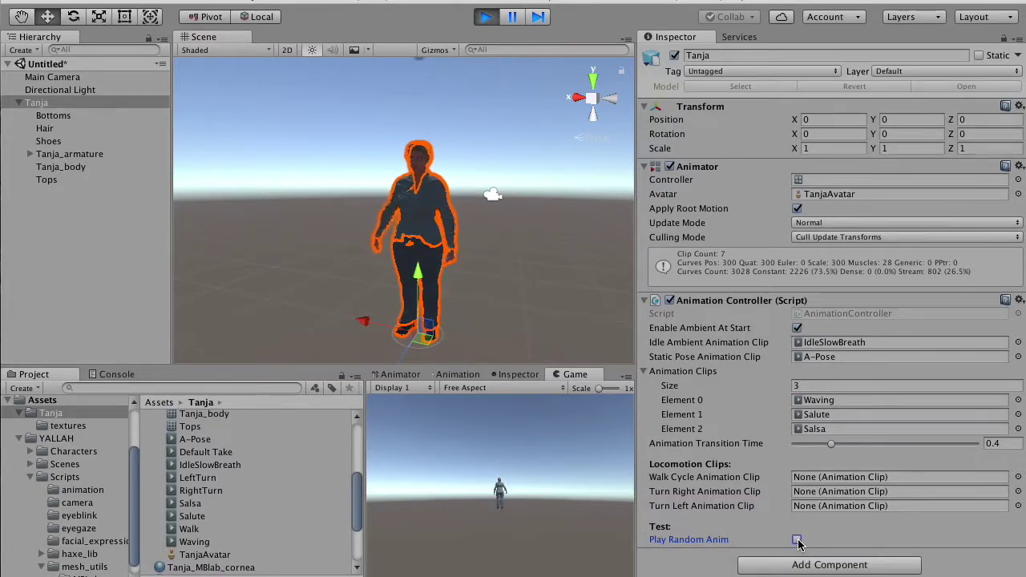
{"action": "left_click", "coordinate": [798, 541]}
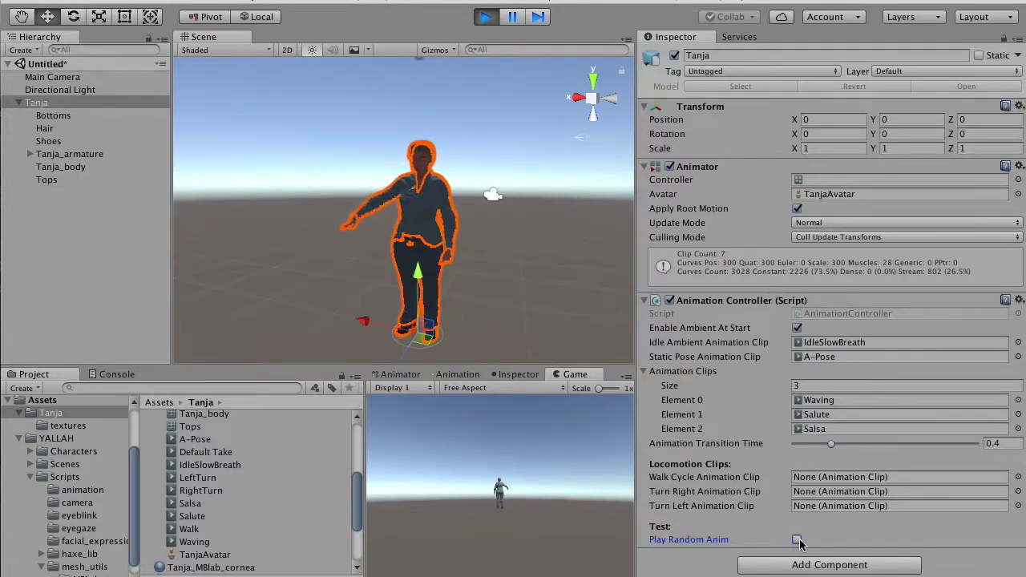
{"action": "left_click", "coordinate": [798, 541]}
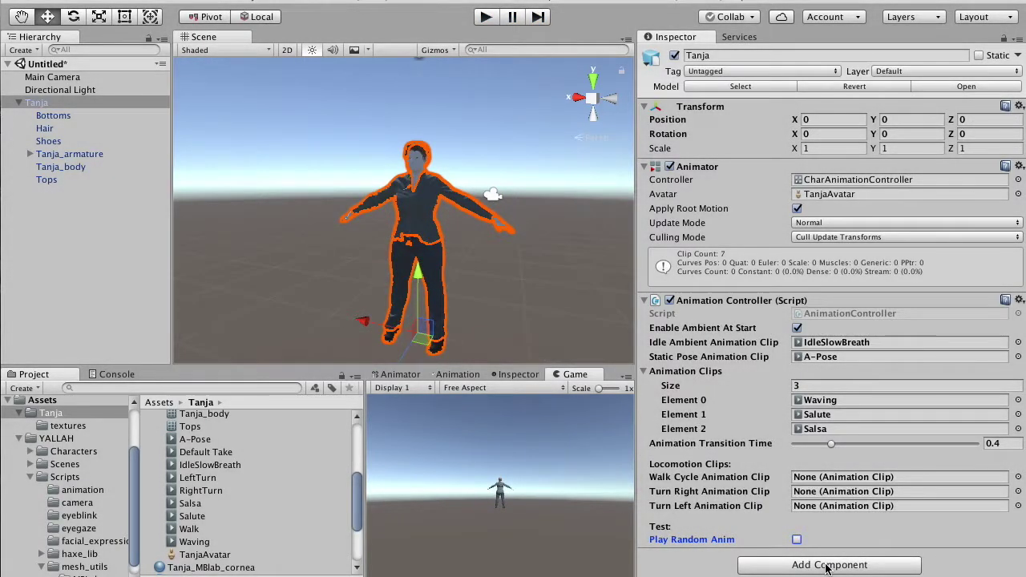
Add a Locomotion Controller component to Tanja.
{"action": "left_click", "coordinate": [827, 566]}
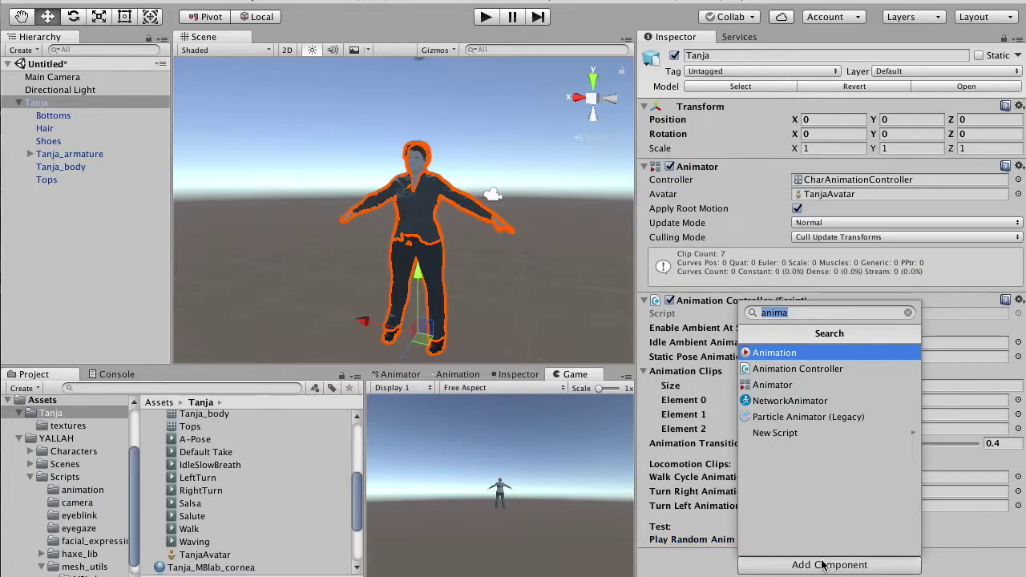
{"action": "type", "text": "loco"}
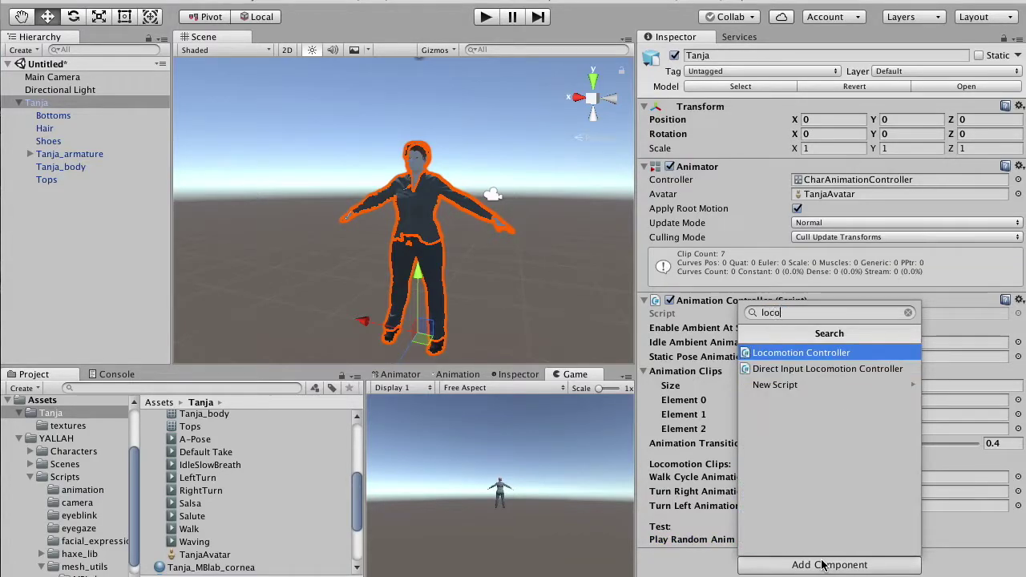
{"action": "left_click", "coordinate": [797, 353]}
{"action": "scroll", "coordinate": [836, 445], "scroll_direction": "down", "scroll_amount": 3}
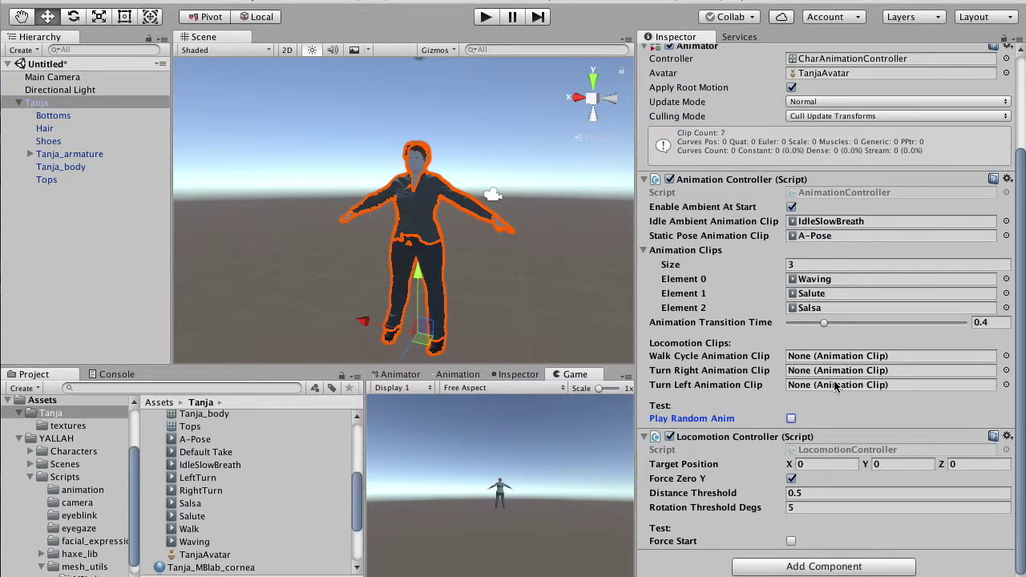
Assign Walk, LeftTurn and RightTurn as the locomotion clips and run the scene.
{"action": "left_click_drag", "start_coordinate": [190, 534], "coordinate": [890, 356]}
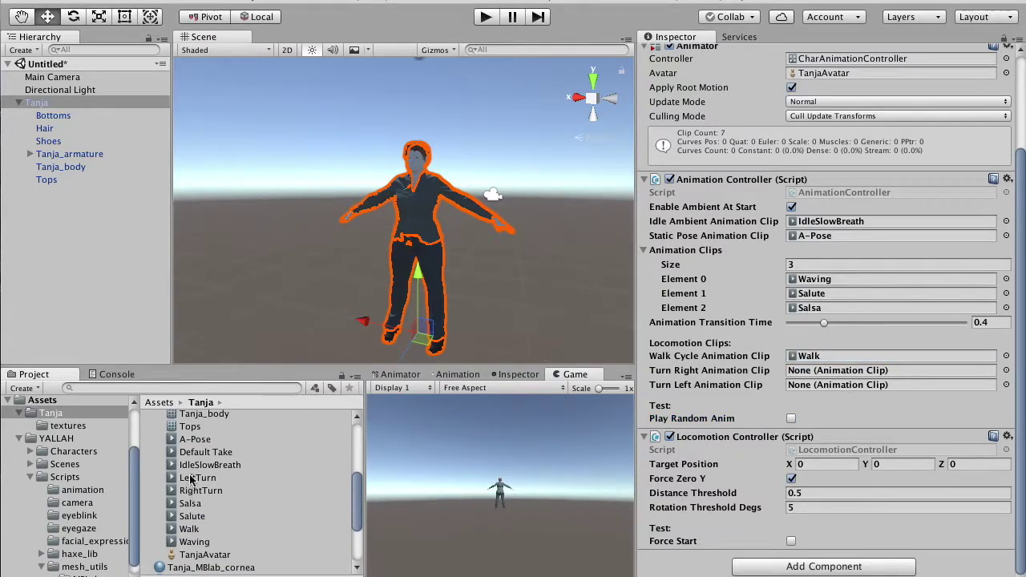
{"action": "left_click_drag", "start_coordinate": [194, 479], "coordinate": [800, 388]}
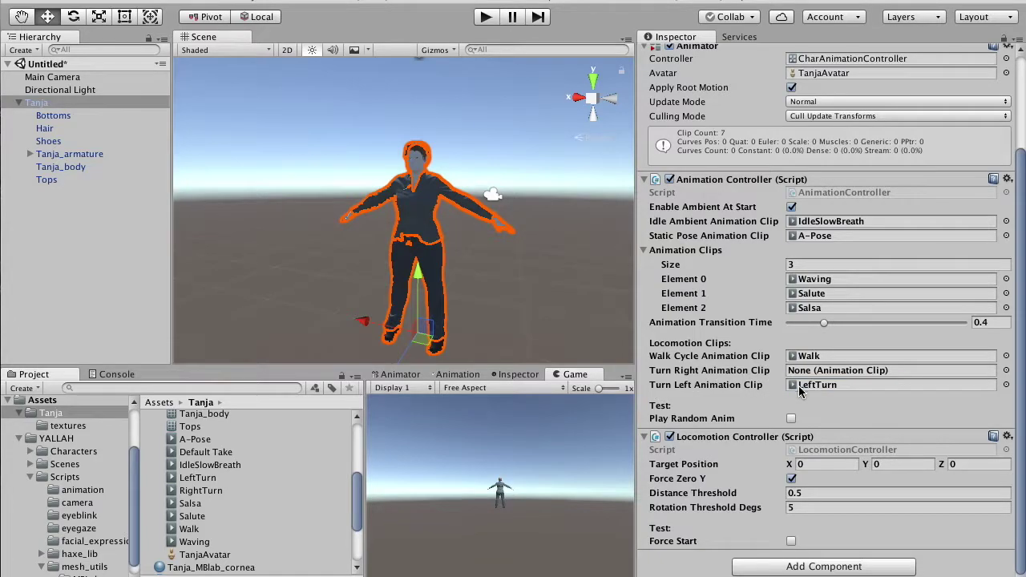
{"action": "left_click_drag", "start_coordinate": [188, 494], "coordinate": [819, 375]}
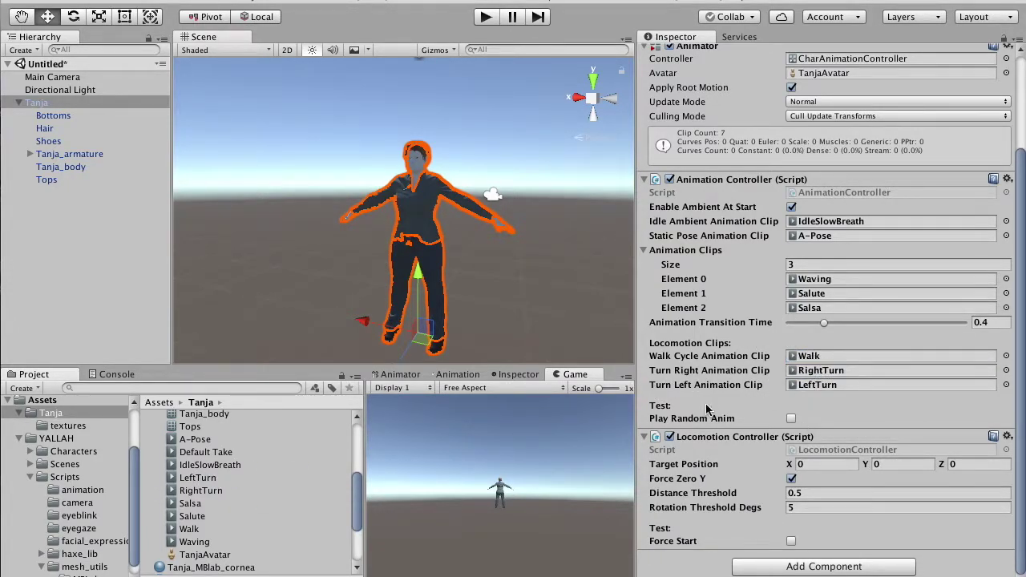
{"action": "left_click", "coordinate": [486, 18]}
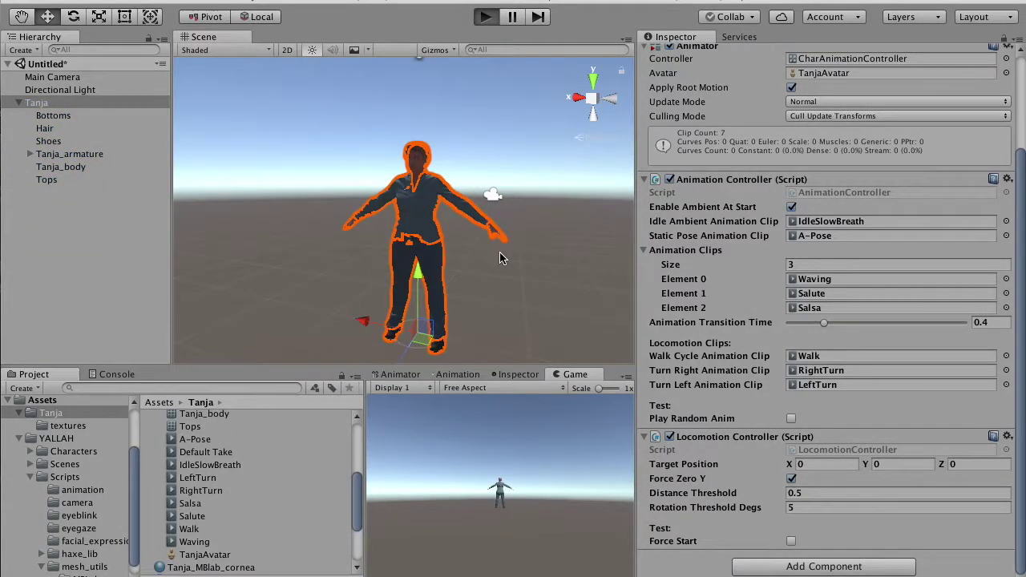
{"action": "scroll", "coordinate": [485, 270], "scroll_direction": "down", "scroll_amount": 3}
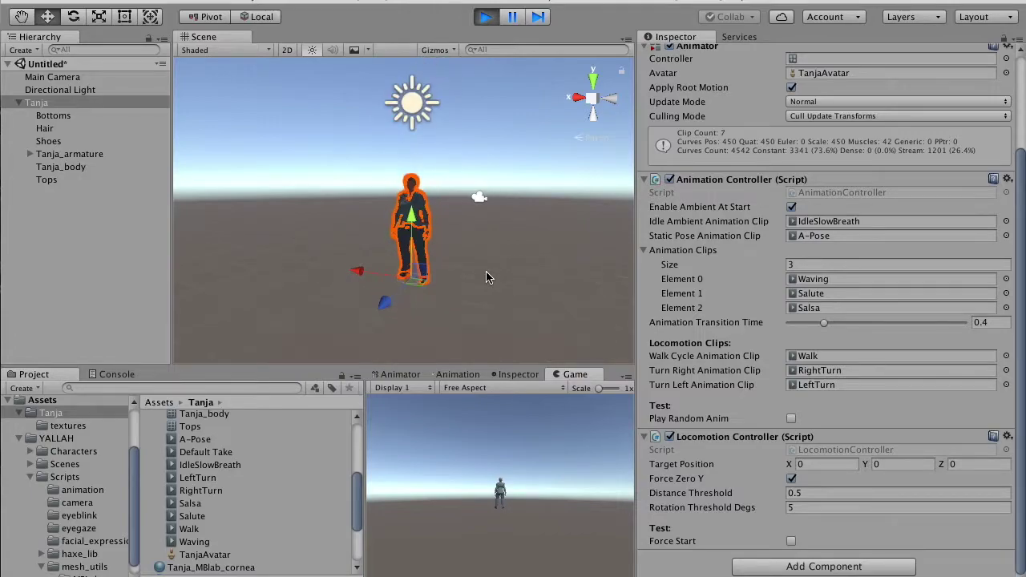
{"action": "left_click", "coordinate": [818, 464]}
{"action": "type", "text": "3"}
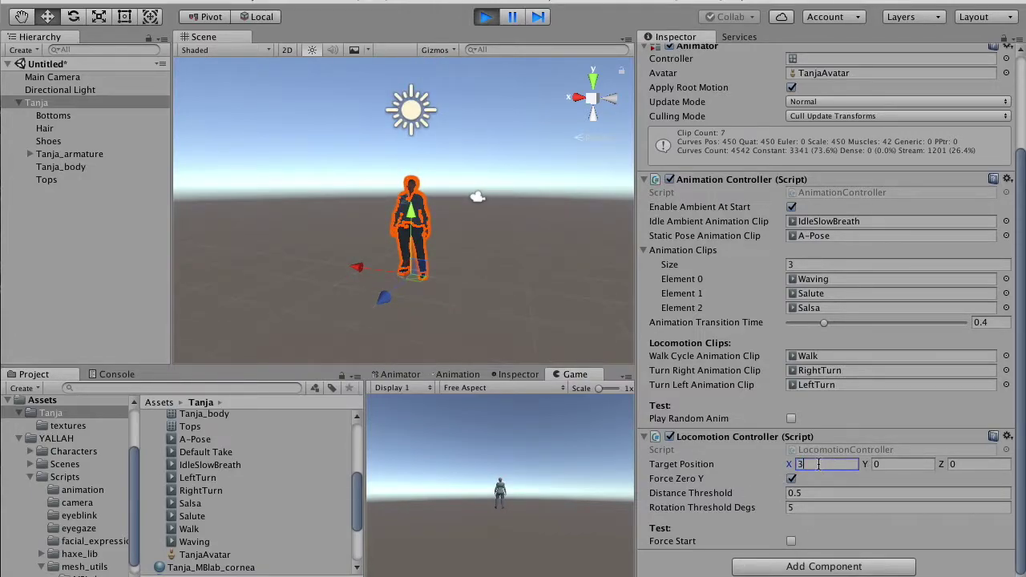
{"action": "left_click", "coordinate": [791, 542]}
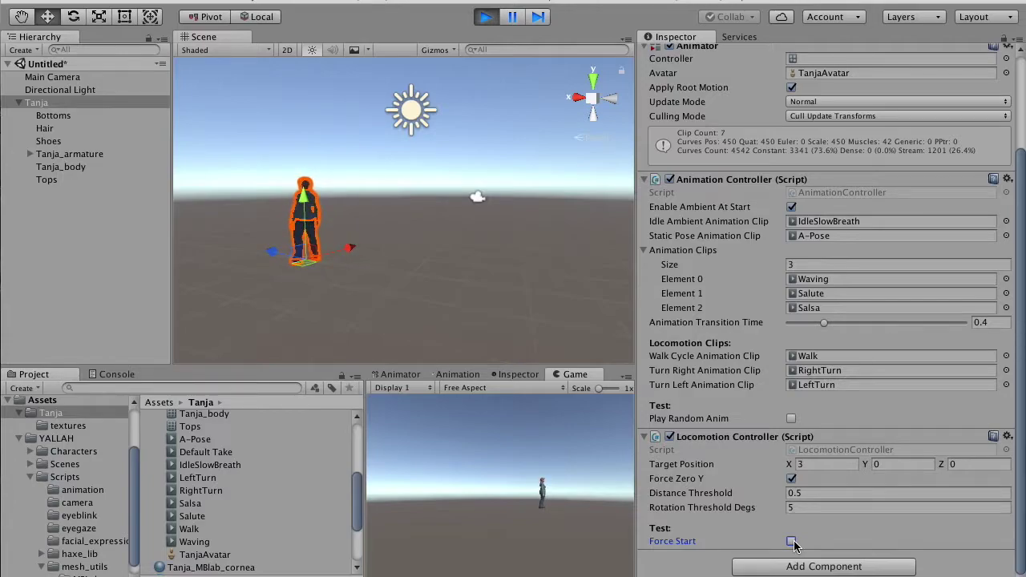
{"action": "left_click", "coordinate": [827, 465]}
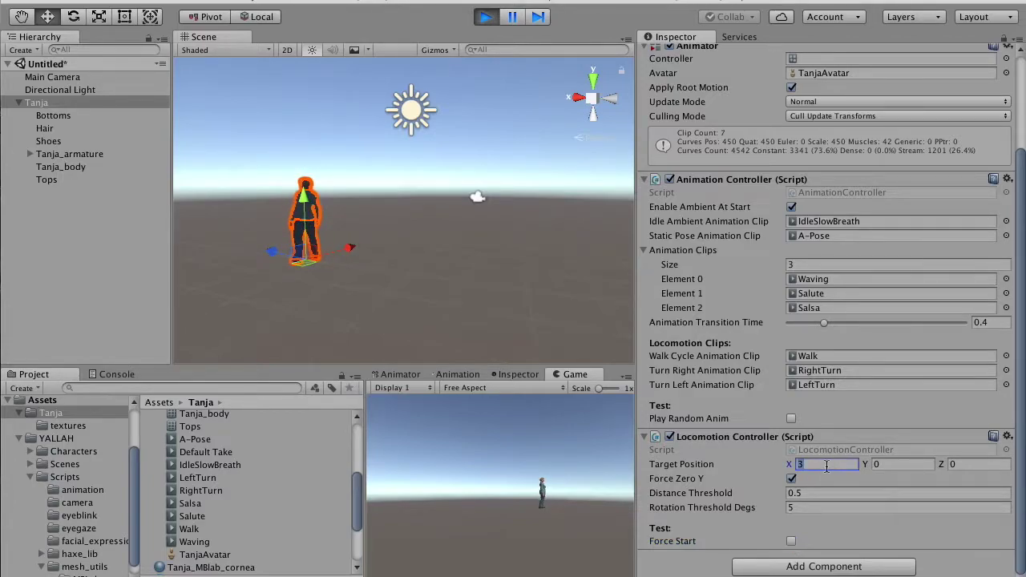
{"action": "type", "text": "-1"}
{"action": "left_click", "coordinate": [967, 465]}
{"action": "type", "text": "1"}
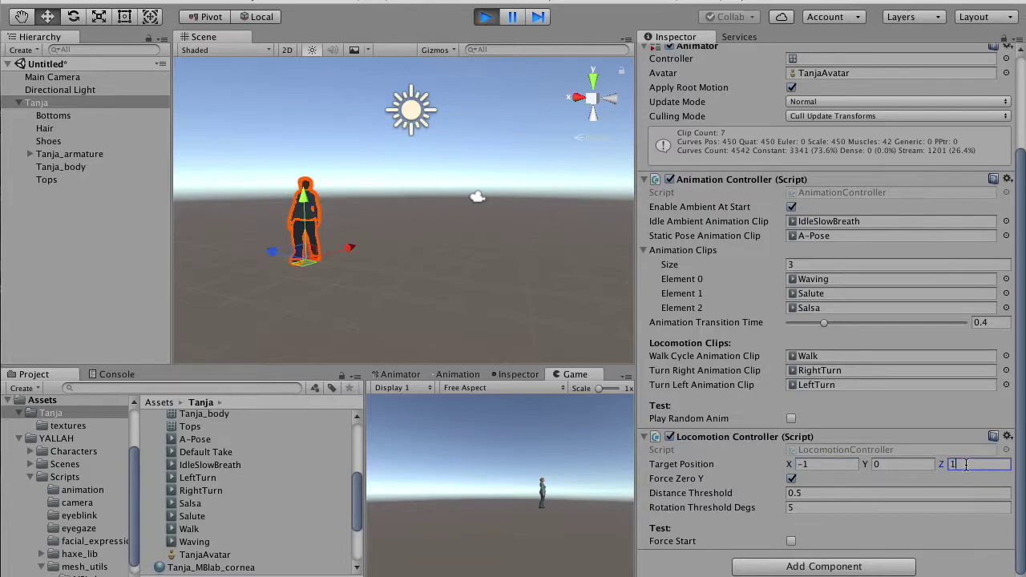
{"action": "left_click", "coordinate": [791, 542]}
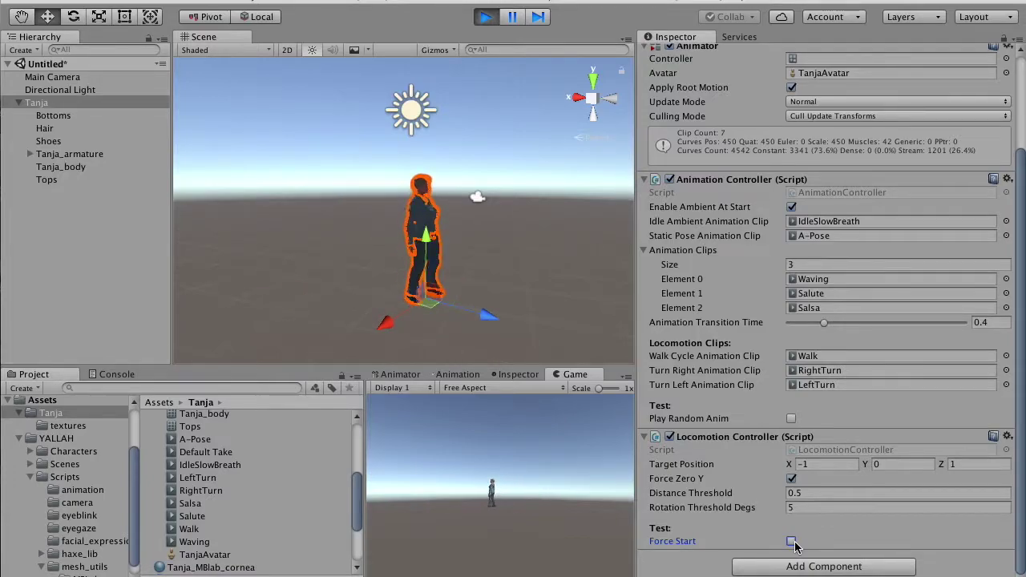
{"action": "left_click", "coordinate": [817, 465]}
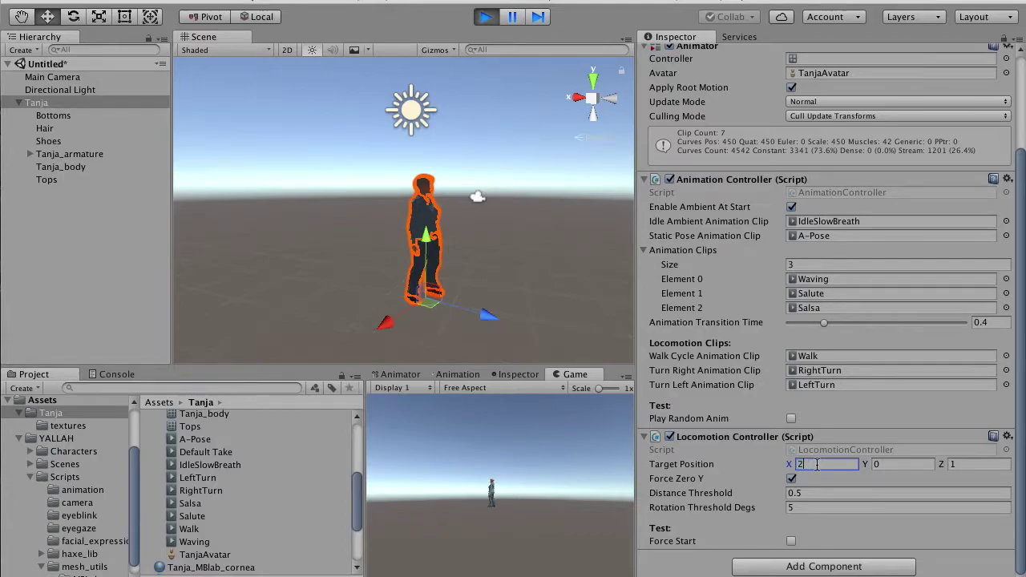
{"action": "left_click", "coordinate": [974, 465]}
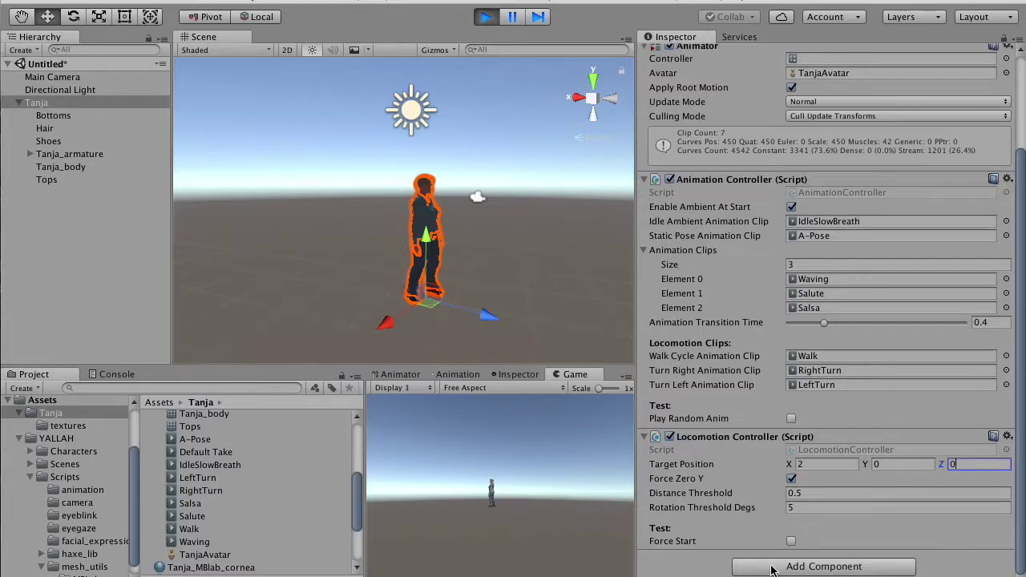
{"action": "type", "text": "0"}
{"action": "left_click", "coordinate": [792, 542]}
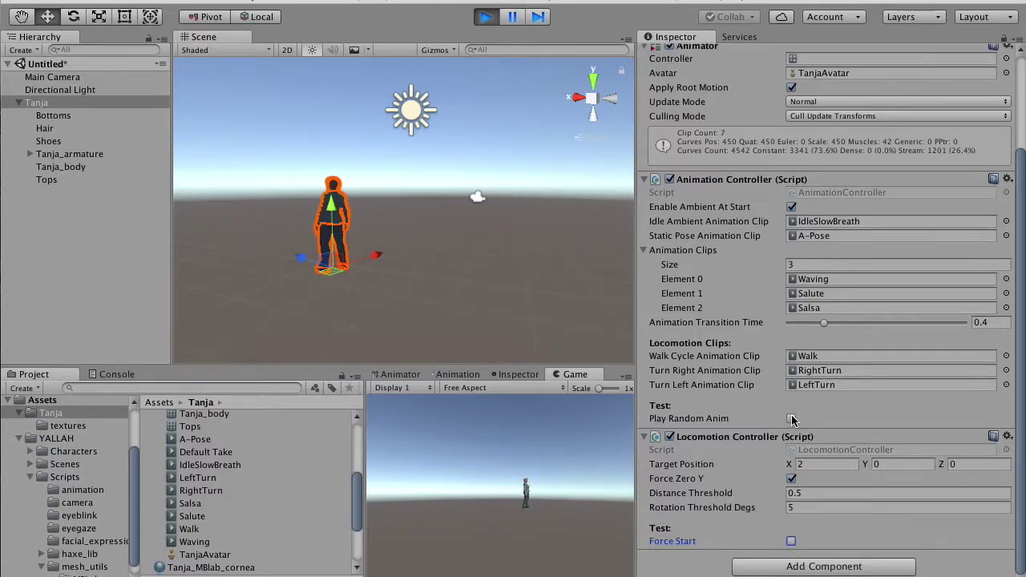
{"action": "left_click", "coordinate": [791, 418]}
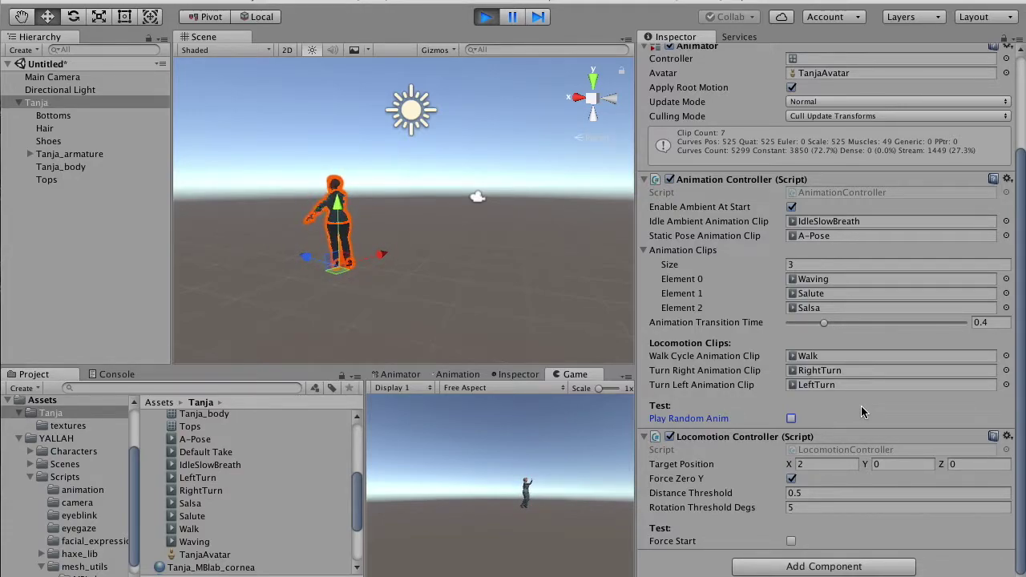
{"action": "key", "text": "super+p"}
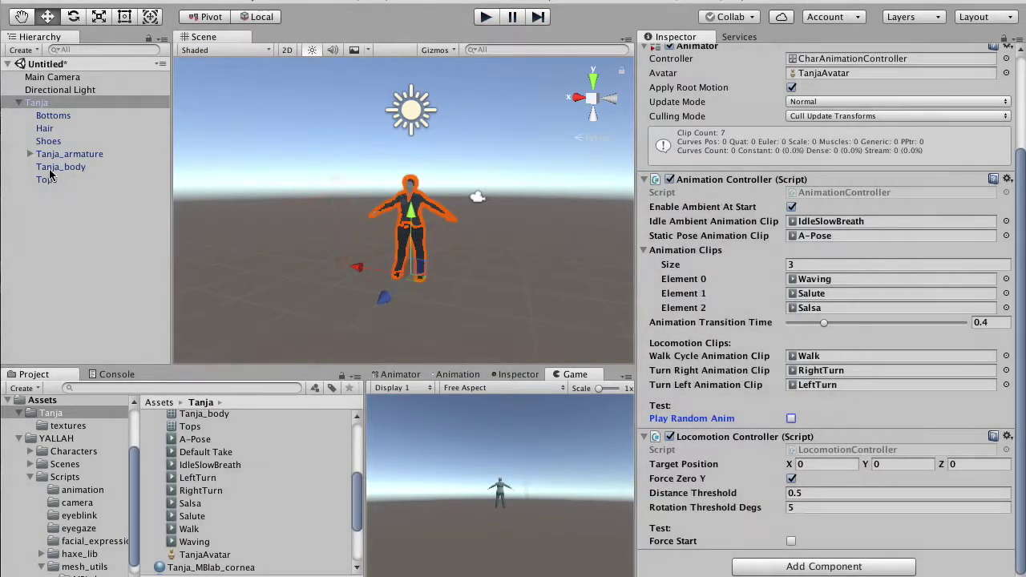
Add an Eye Head Gaze Controller component to Tanja_body.
{"action": "left_click", "coordinate": [54, 168]}
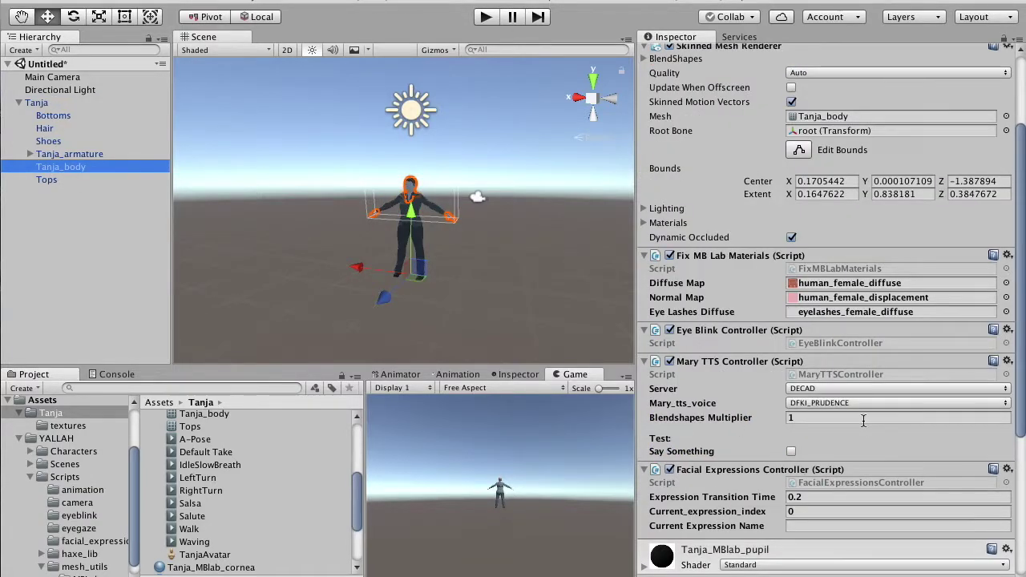
{"action": "scroll", "coordinate": [863, 419], "scroll_direction": "down", "scroll_amount": 5}
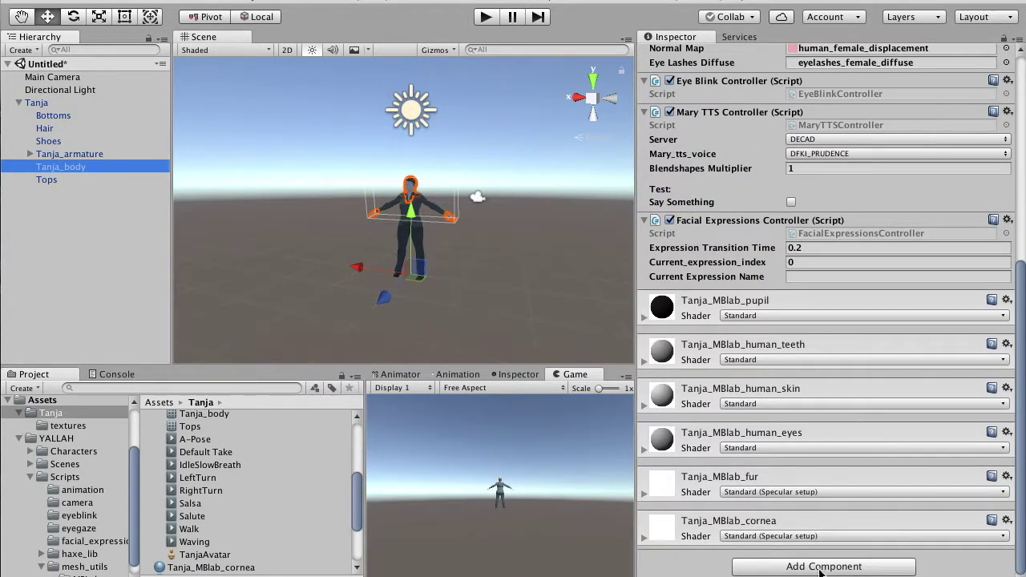
{"action": "left_click", "coordinate": [821, 567]}
{"action": "type", "text": "head"}
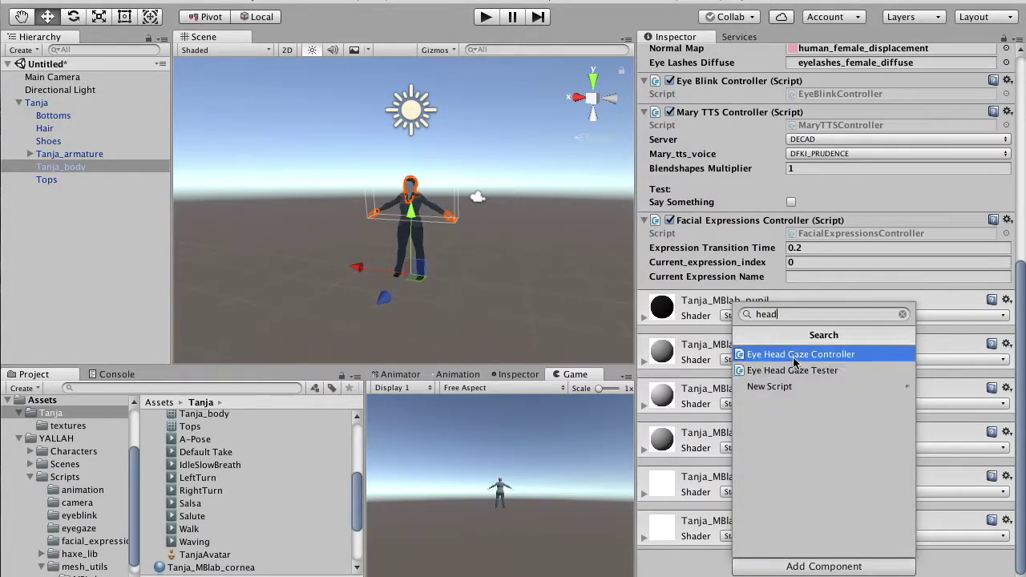
{"action": "left_click", "coordinate": [794, 356]}
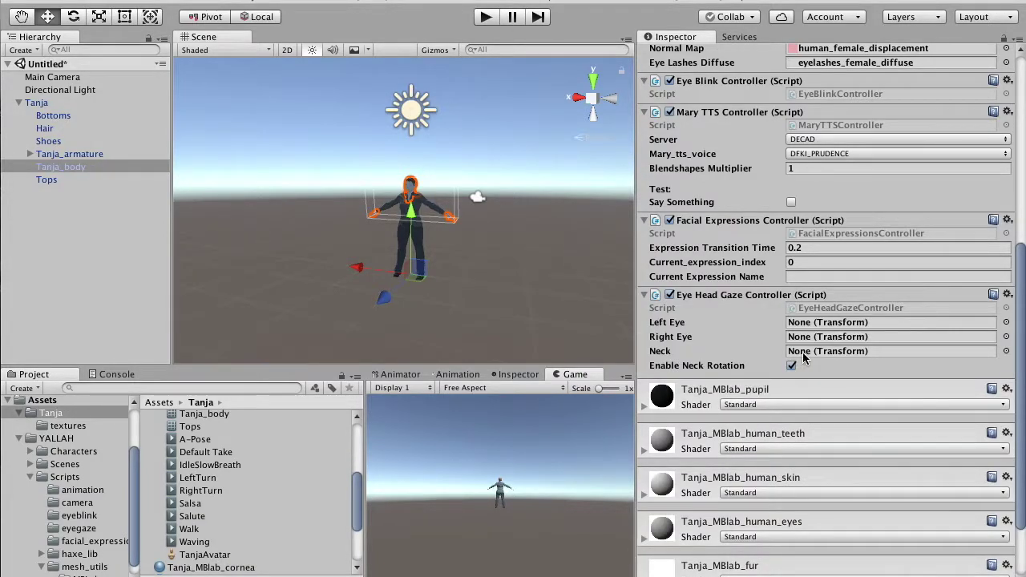
Expand Tanja_armature down to the neck bone and assign it as the controller's Neck.
{"action": "left_click", "coordinate": [30, 154]}
{"action": "left_click", "coordinate": [42, 167]}
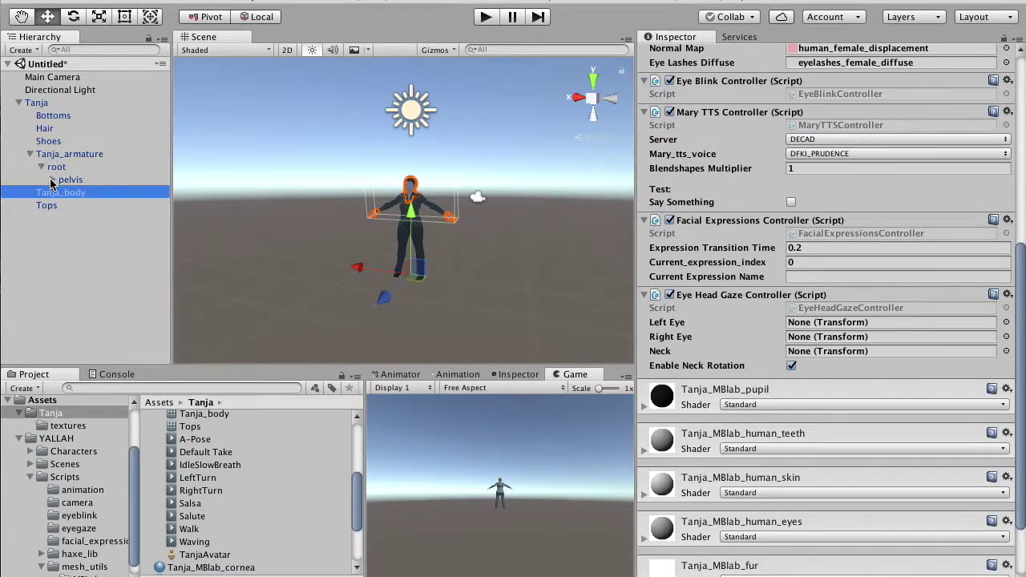
{"action": "left_click", "coordinate": [52, 180]}
{"action": "left_click", "coordinate": [64, 193]}
{"action": "left_click", "coordinate": [74, 206]}
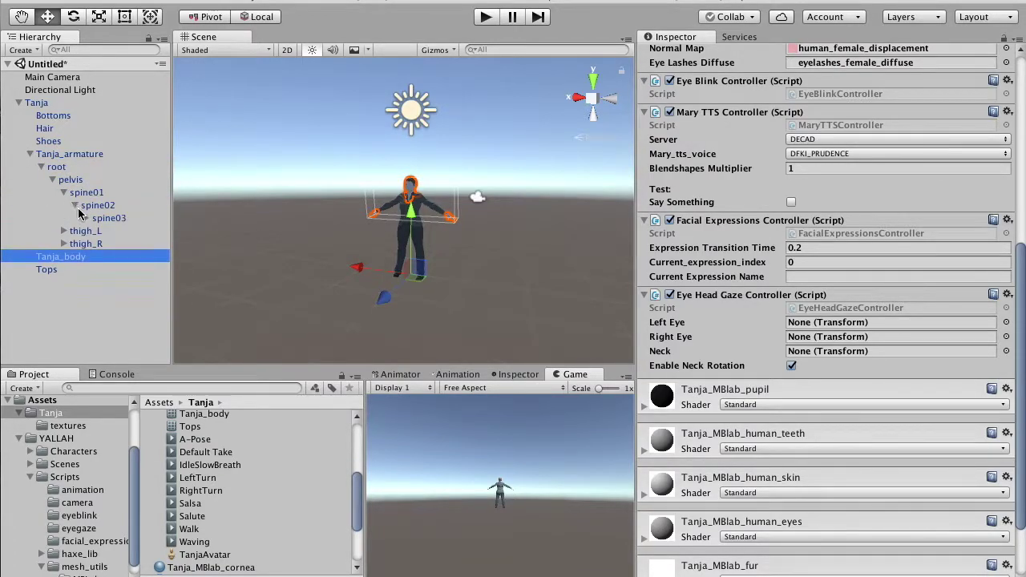
{"action": "left_click", "coordinate": [86, 218]}
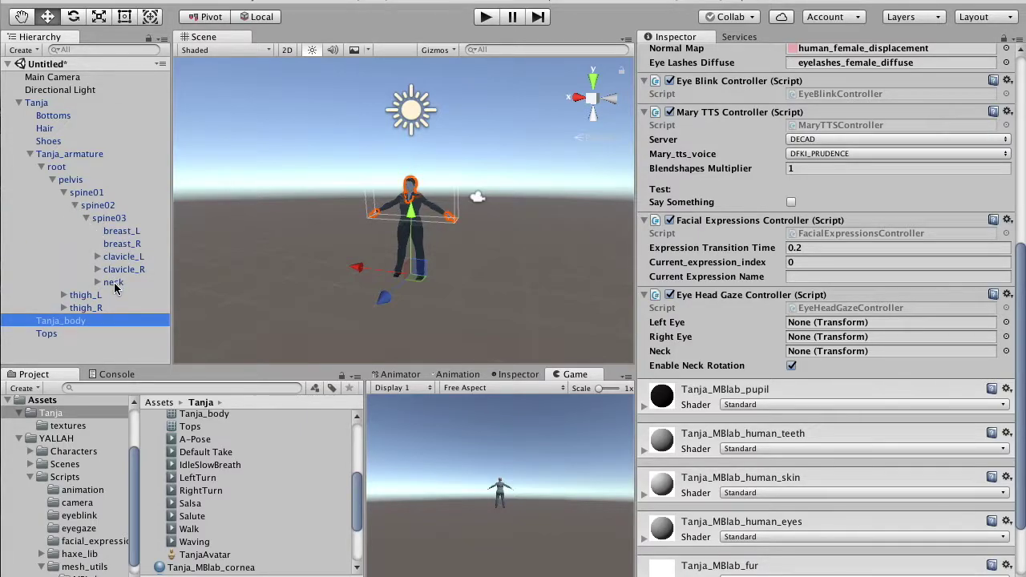
{"action": "left_click_drag", "start_coordinate": [115, 282], "coordinate": [813, 357]}
Expand neck and head, then assign eye_R as Right Eye and eye_L as Left Eye.
{"action": "left_click", "coordinate": [97, 282]}
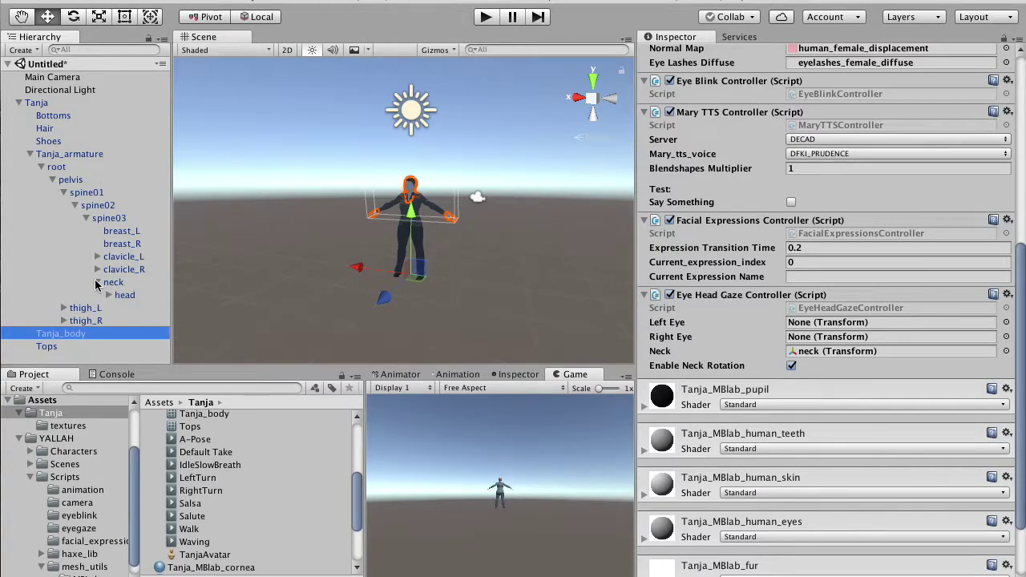
{"action": "left_click", "coordinate": [108, 295]}
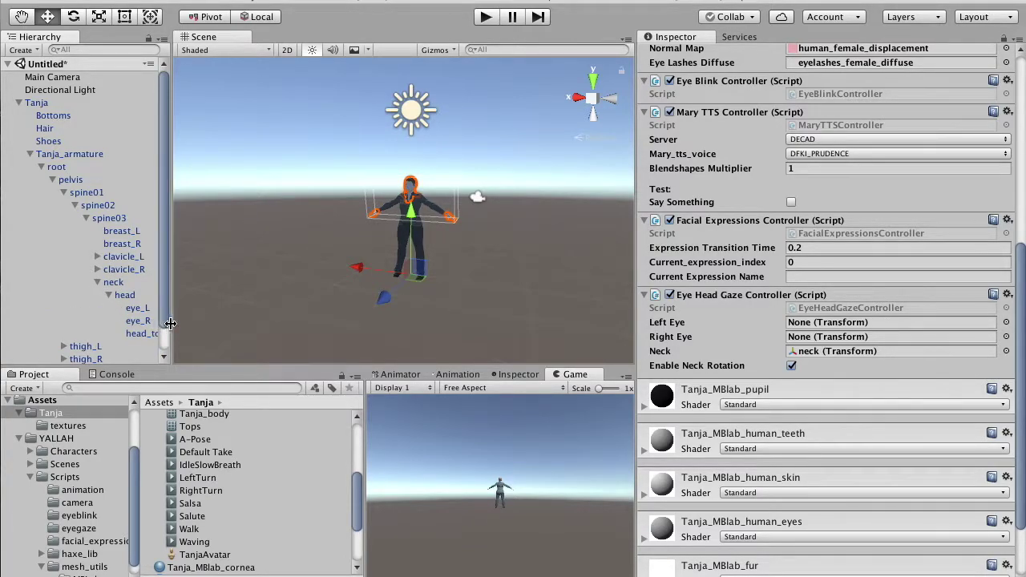
{"action": "left_click_drag", "start_coordinate": [169, 326], "coordinate": [209, 329]}
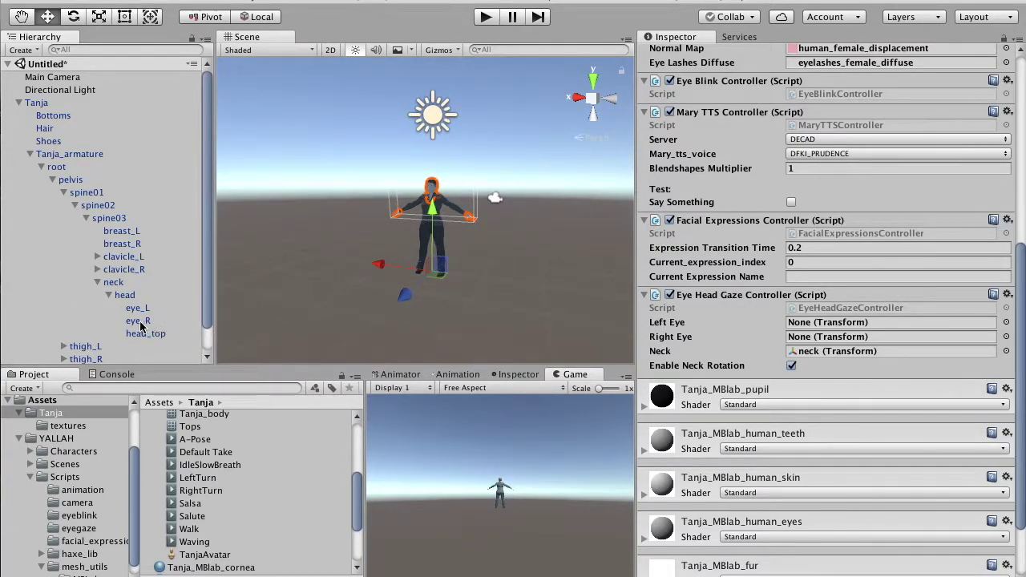
{"action": "left_click_drag", "start_coordinate": [141, 325], "coordinate": [803, 336]}
{"action": "left_click_drag", "start_coordinate": [140, 308], "coordinate": [808, 325]}
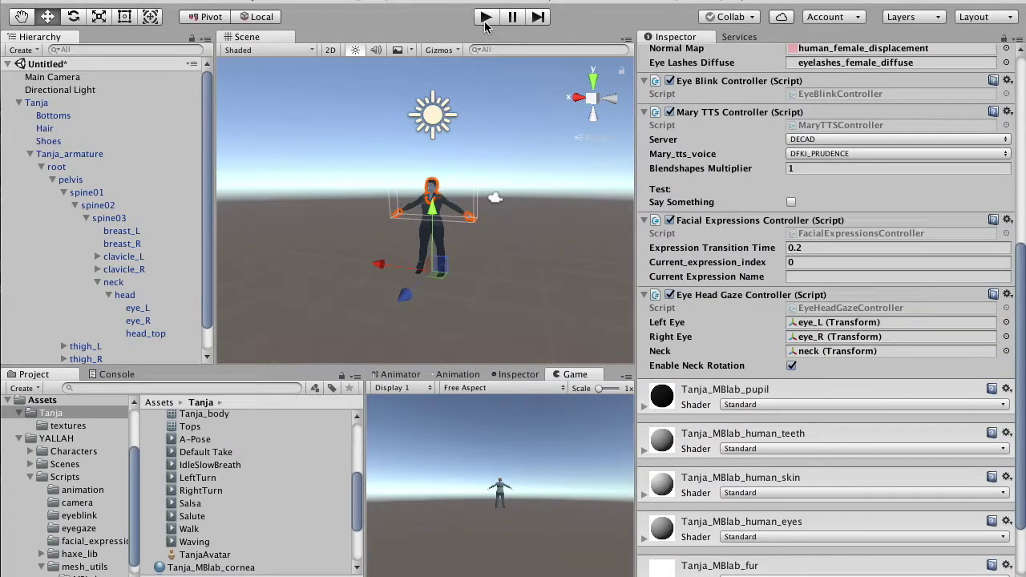
{"action": "scroll", "coordinate": [449, 237], "scroll_direction": "up", "scroll_amount": 3}
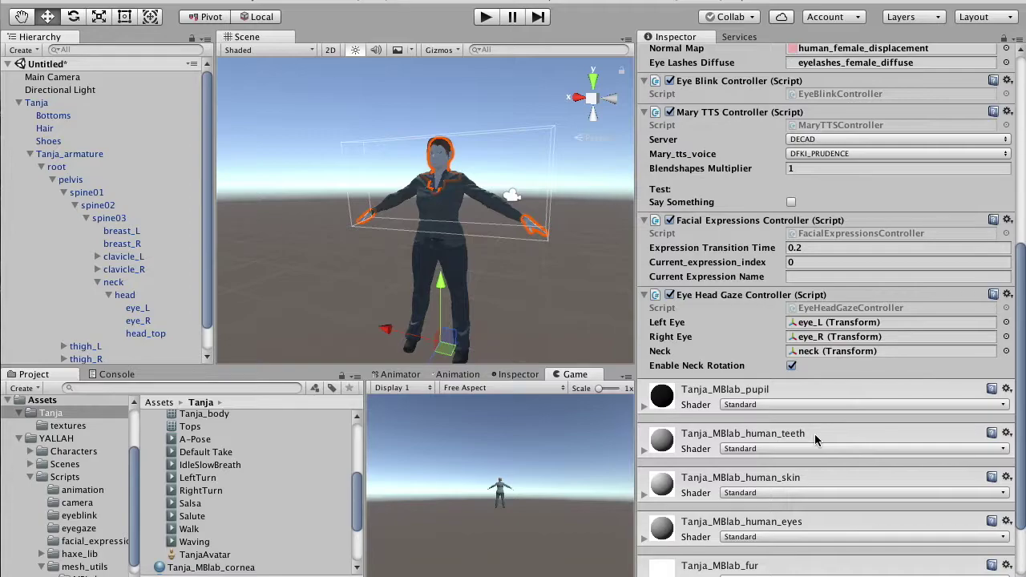
{"action": "scroll", "coordinate": [814, 434], "scroll_direction": "down", "scroll_amount": 3}
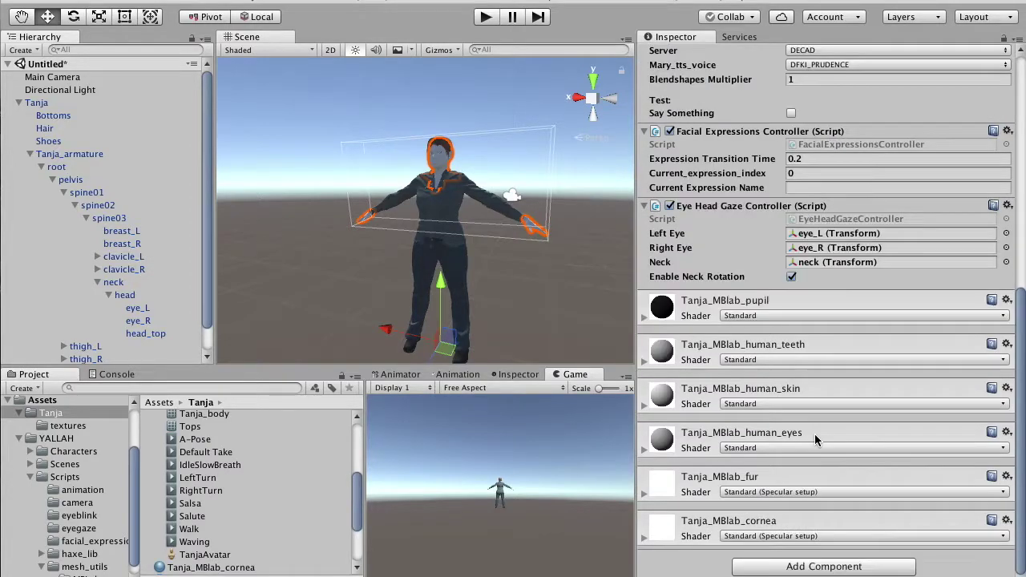
Add an Eye Head Gaze Tester component to Tanja_body, leaving Gaze Target empty.
{"action": "left_click", "coordinate": [823, 566]}
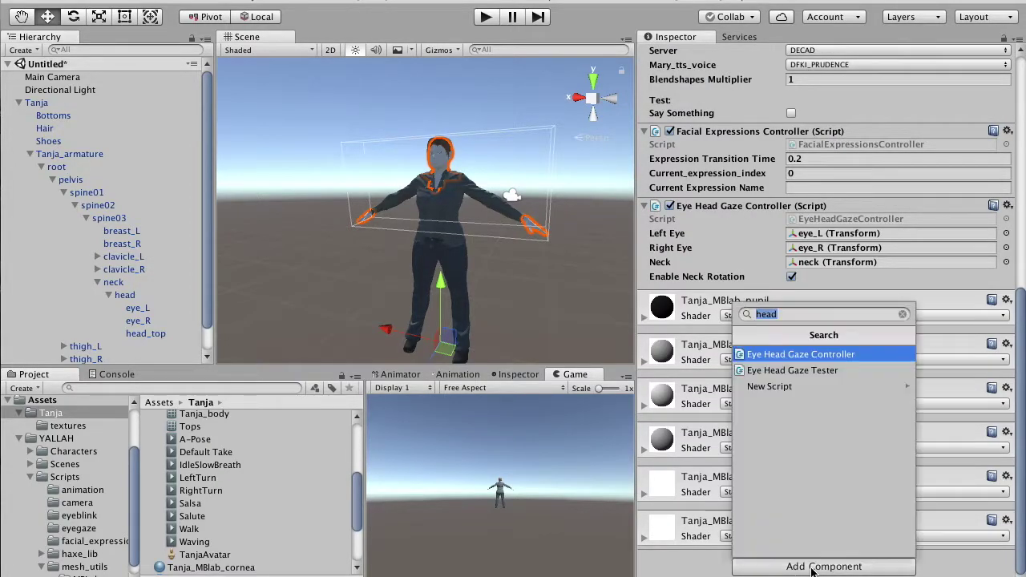
{"action": "left_click", "coordinate": [796, 373]}
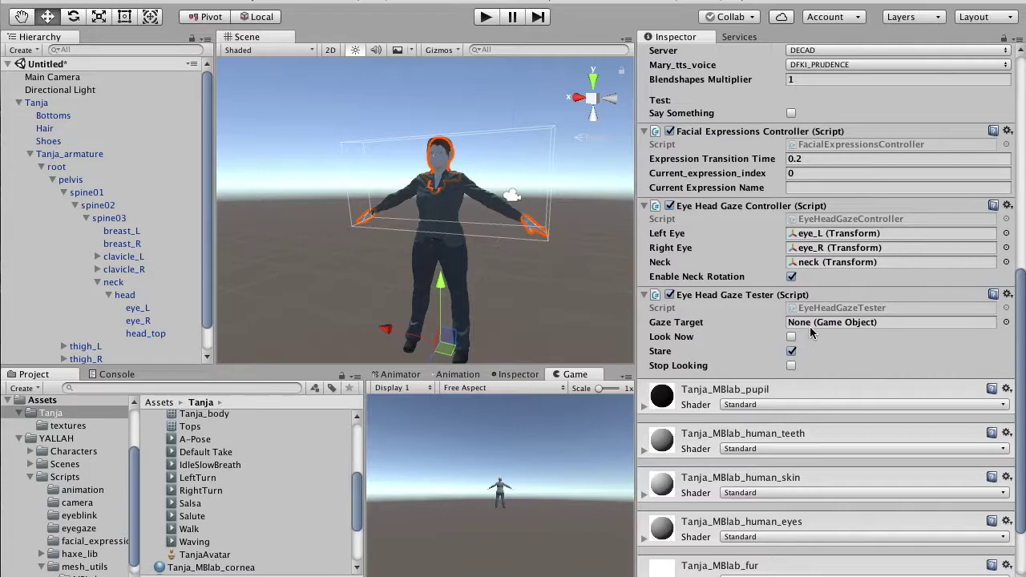
Create an empty GameObject and rename it GazeTarget.
{"action": "left_click", "coordinate": [160, 0]}
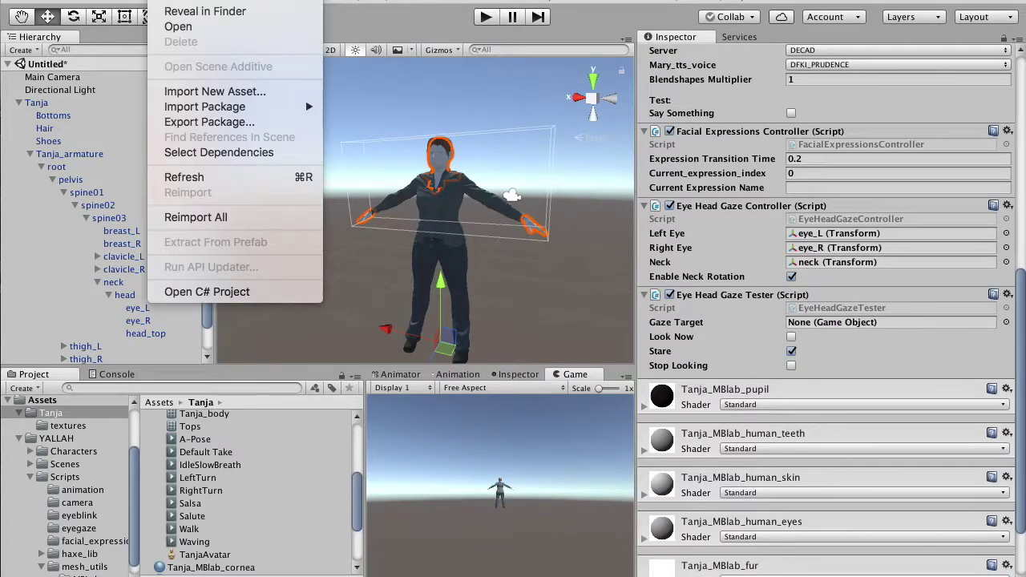
{"action": "mouse_move", "coordinate": [232, 0]}
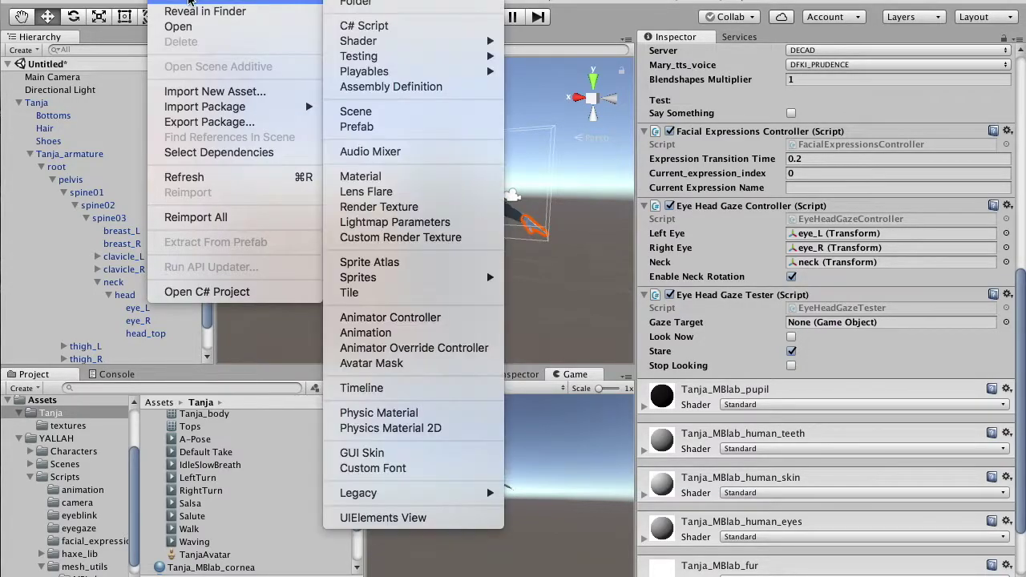
{"action": "left_click", "coordinate": [356, 3]}
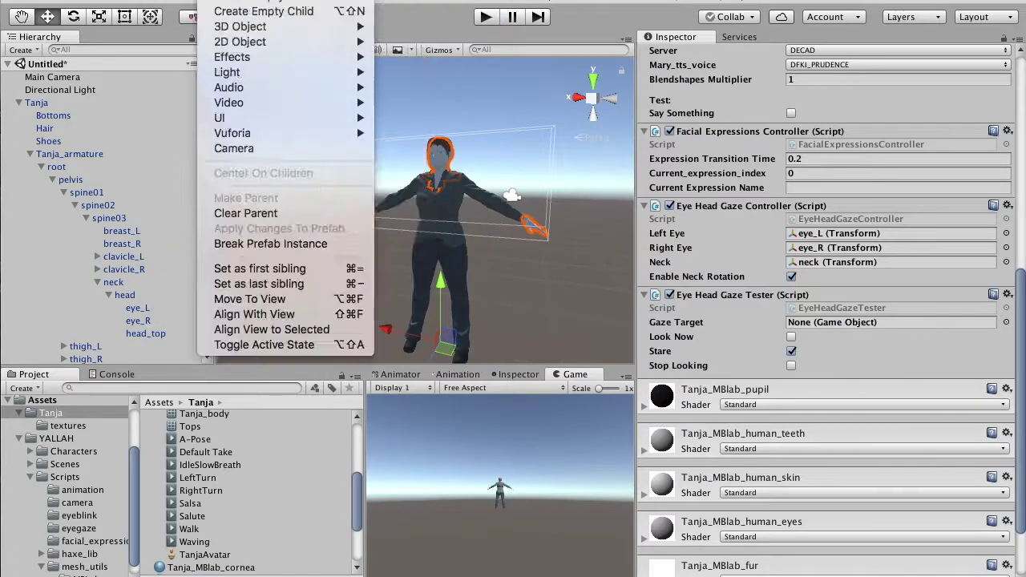
{"action": "left_click", "coordinate": [251, 1]}
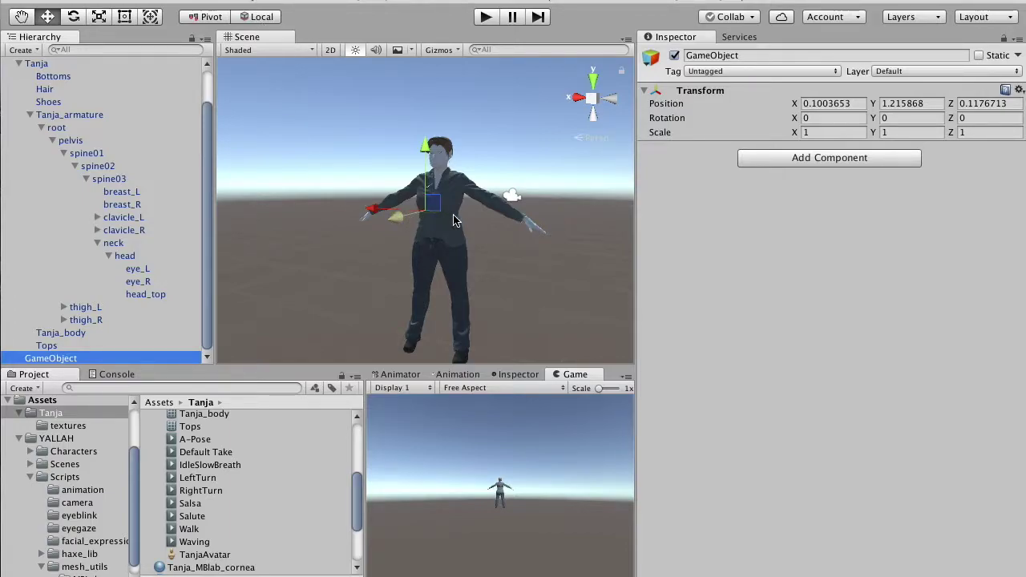
{"action": "double_click", "coordinate": [50, 360]}
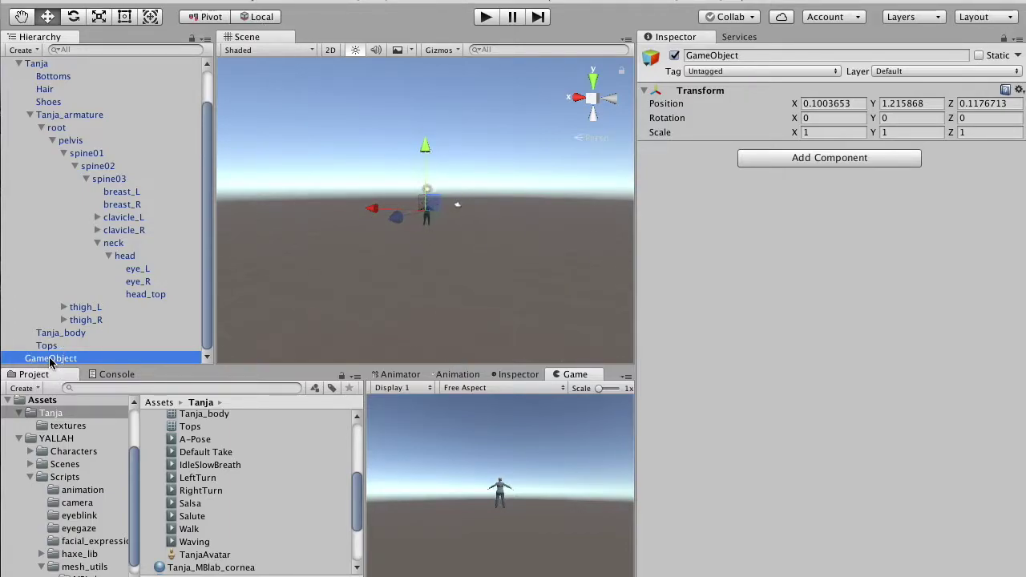
{"action": "left_click", "coordinate": [30, 116]}
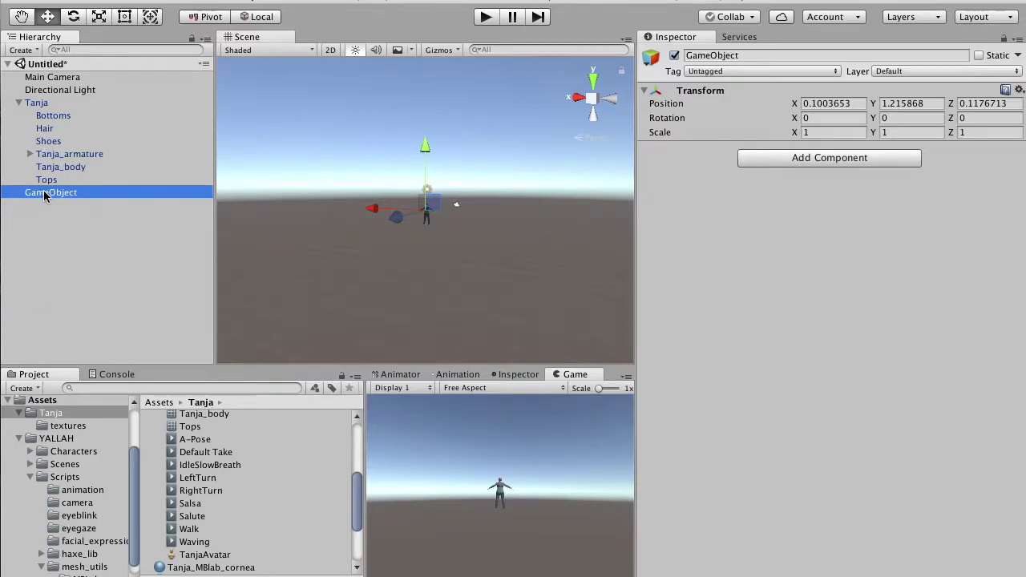
{"action": "left_click", "coordinate": [44, 196]}
{"action": "type", "text": "Gaz"}
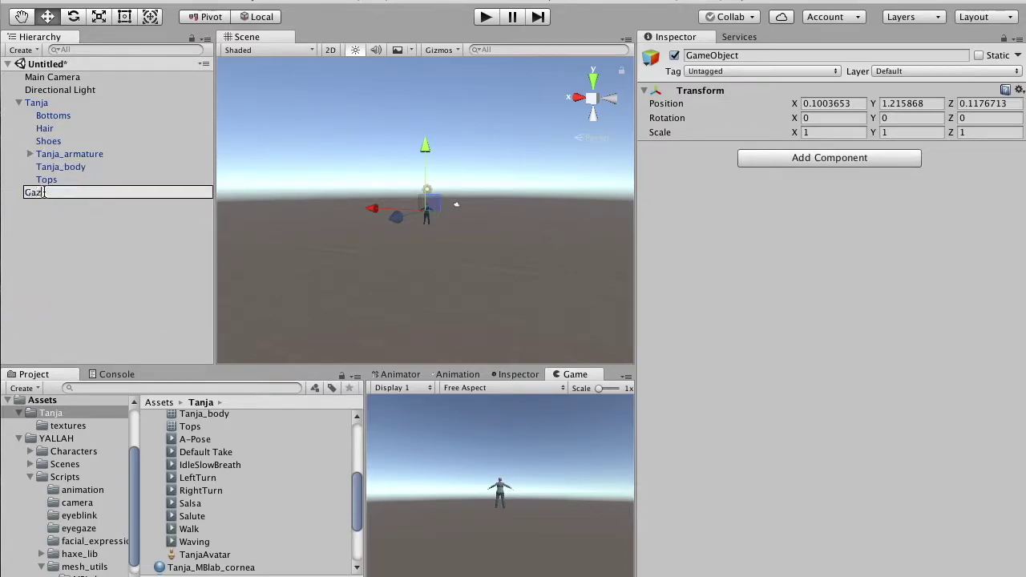
{"action": "type", "text": "eTarget"}
{"action": "key", "text": "Return"}
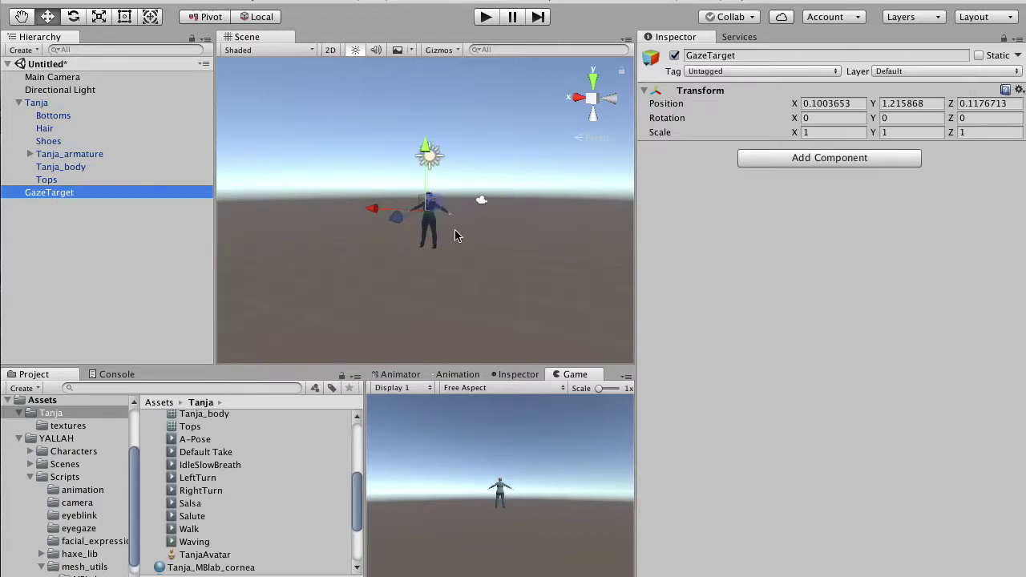
Move GazeTarget forward in front of Tanja to Z 1.06.
{"action": "left_click_drag", "start_coordinate": [456, 232], "coordinate": [266, 222], "text": "alt"}
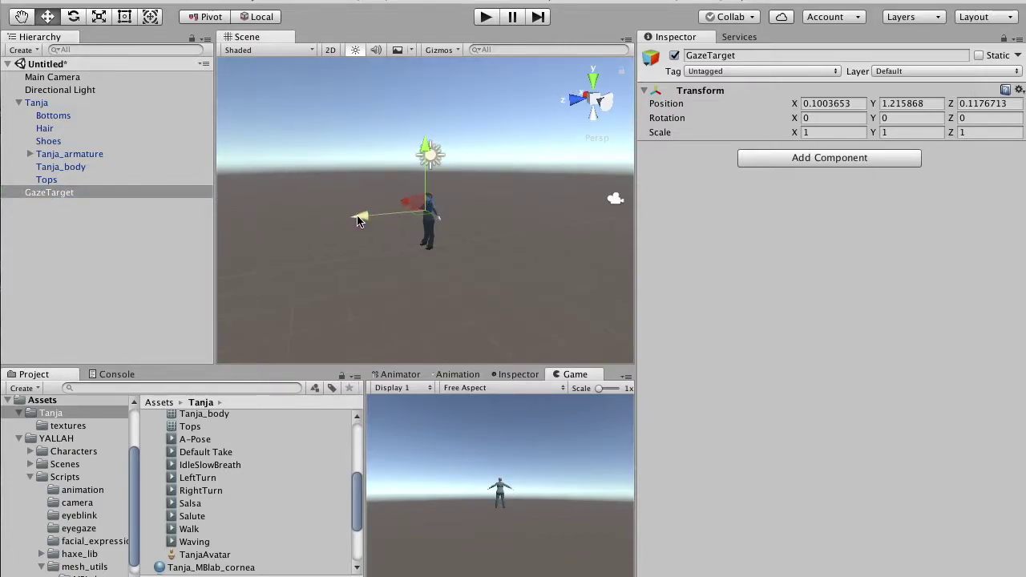
{"action": "left_click_drag", "start_coordinate": [361, 218], "coordinate": [336, 223]}
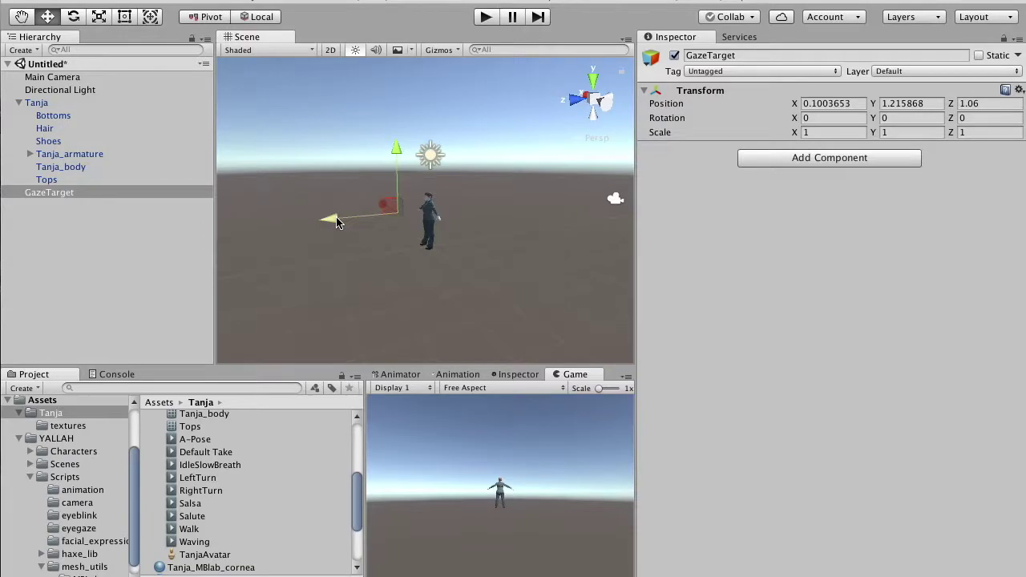
{"action": "left_click", "coordinate": [70, 166]}
Assign GazeTarget to the Eye Head Gaze Tester's Gaze Target field and enter Play mode.
{"action": "scroll", "coordinate": [788, 535], "scroll_direction": "down", "scroll_amount": 10}
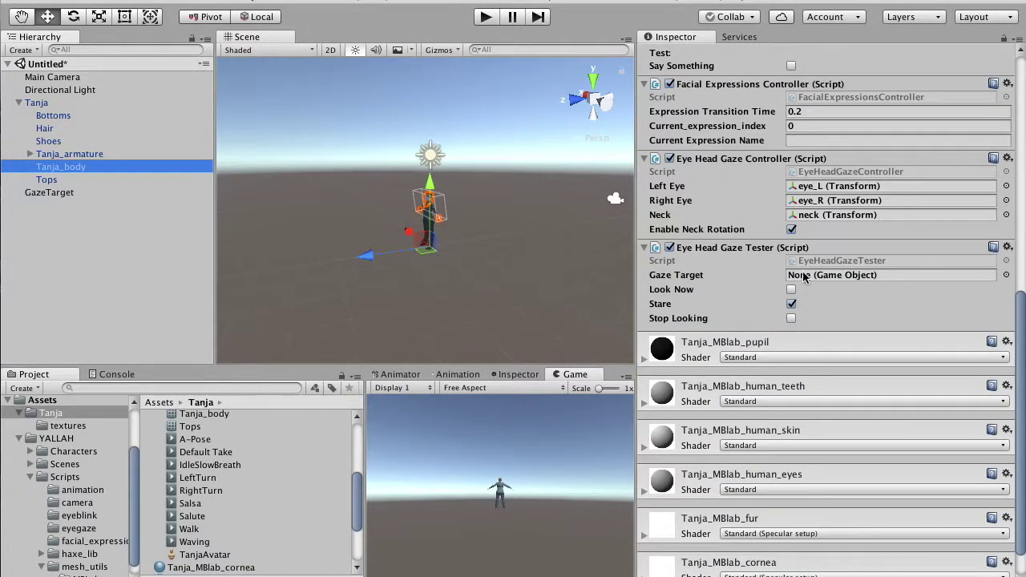
{"action": "left_click_drag", "start_coordinate": [38, 197], "coordinate": [804, 279]}
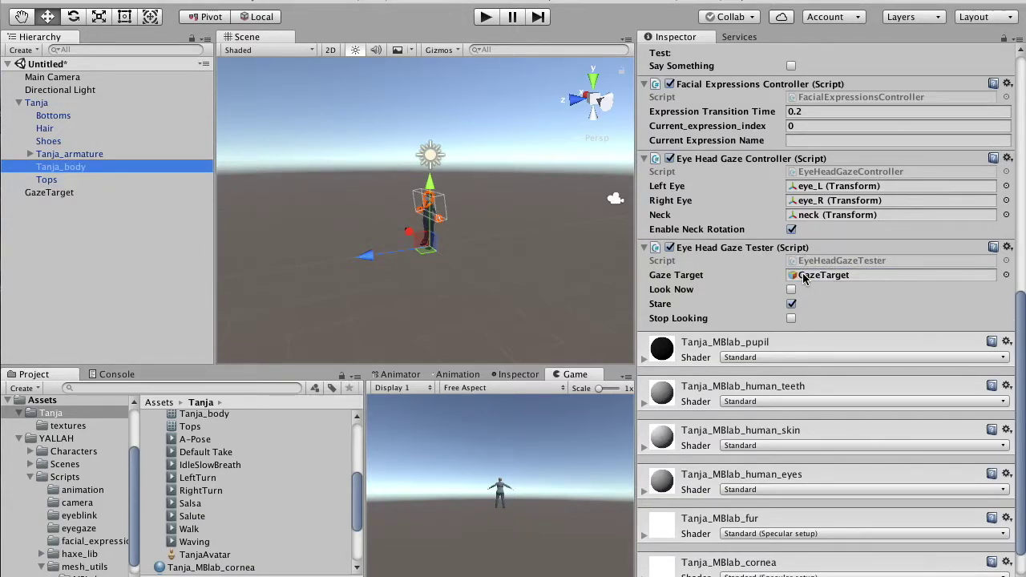
{"action": "left_click", "coordinate": [485, 18]}
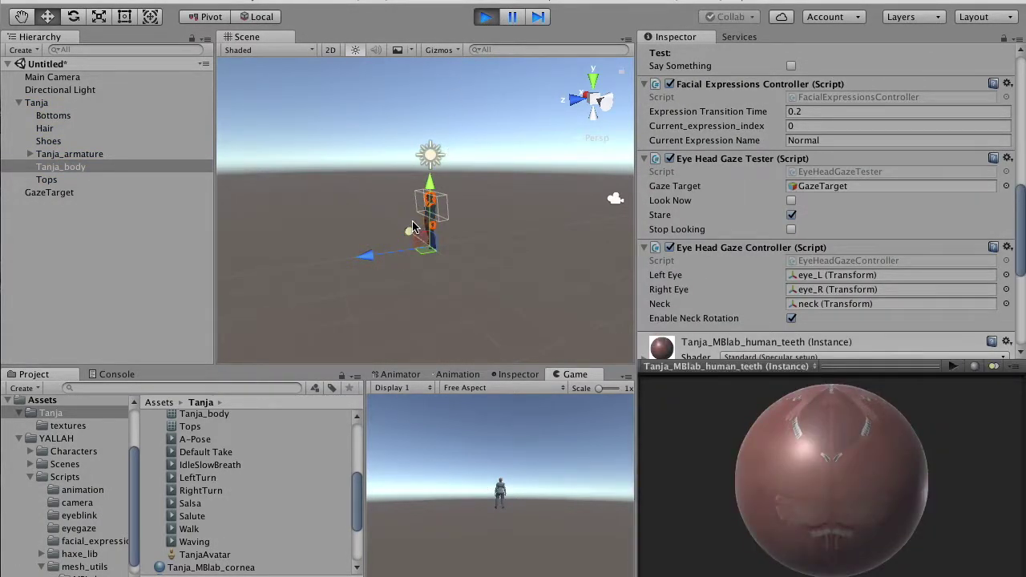
Move GazeTarget in and out along Z (1.09 to 0.36) and vertically to test Tanja's gaze.
{"action": "scroll", "coordinate": [413, 227], "scroll_direction": "up", "scroll_amount": 3}
{"action": "left_click_drag", "start_coordinate": [521, 213], "coordinate": [573, 170], "text": "alt"}
{"action": "left_click", "coordinate": [40, 192]}
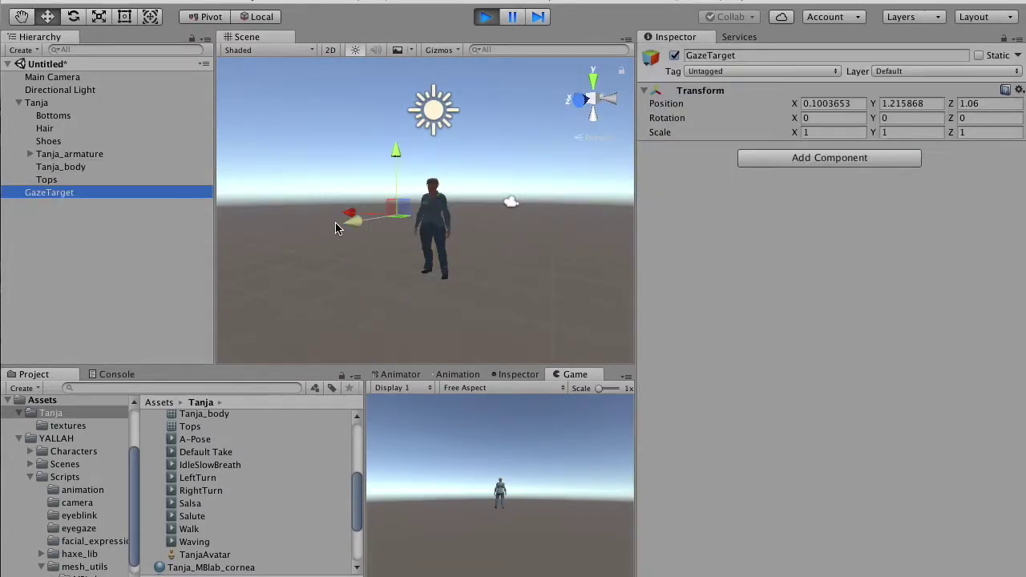
{"action": "mouse_move", "coordinate": [351, 214]}
{"action": "left_mouse_down"}
{"action": "mouse_move", "coordinate": [408, 206]}
{"action": "mouse_move", "coordinate": [456, 220]}
{"action": "mouse_move", "coordinate": [347, 204]}
{"action": "left_mouse_up"}
{"action": "left_click_drag", "start_coordinate": [480, 181], "coordinate": [349, 219], "text": "alt"}
{"action": "mouse_move", "coordinate": [371, 154]}
{"action": "left_mouse_down"}
{"action": "mouse_move", "coordinate": [374, 88]}
{"action": "mouse_move", "coordinate": [379, 147]}
{"action": "mouse_move", "coordinate": [377, 121]}
{"action": "mouse_move", "coordinate": [360, 159]}
{"action": "left_mouse_up"}
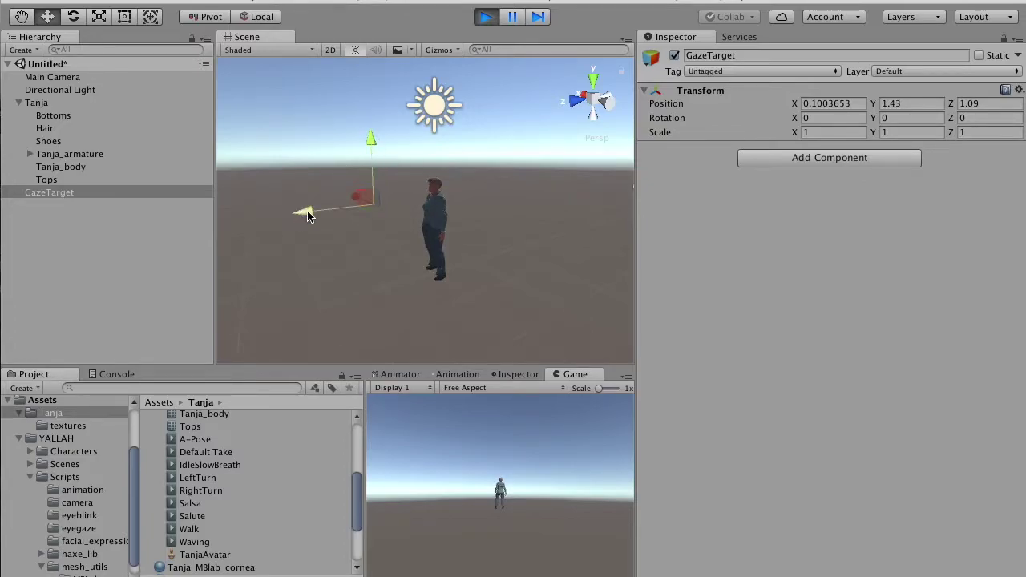
{"action": "left_click_drag", "start_coordinate": [309, 216], "coordinate": [490, 213]}
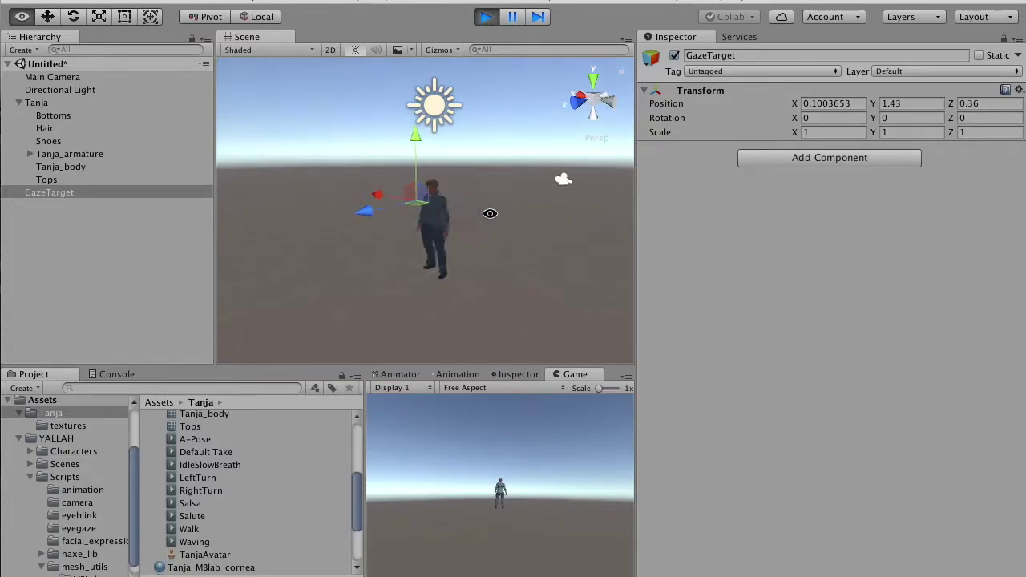
Sweep GazeTarget sideways and up to head height at X 0.675, Y 1.602, Z 0.387.
{"action": "right_click_drag", "start_coordinate": [489, 213], "coordinate": [360, 182], "text": "alt"}
{"action": "left_click_drag", "start_coordinate": [360, 181], "coordinate": [481, 186], "text": "alt"}
{"action": "left_click_drag", "start_coordinate": [355, 165], "coordinate": [626, 294]}
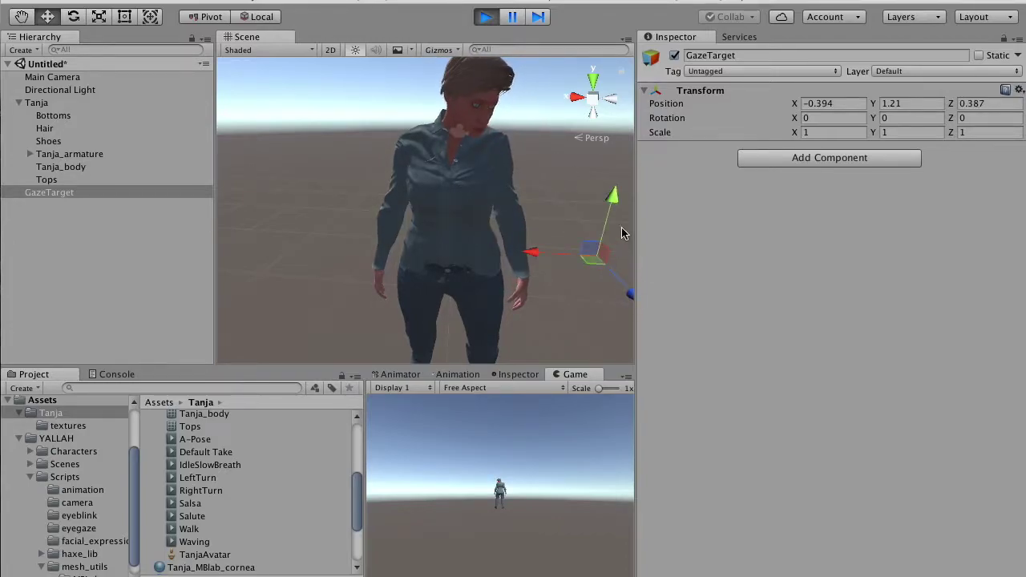
{"action": "left_click_drag", "start_coordinate": [618, 206], "coordinate": [594, 96]}
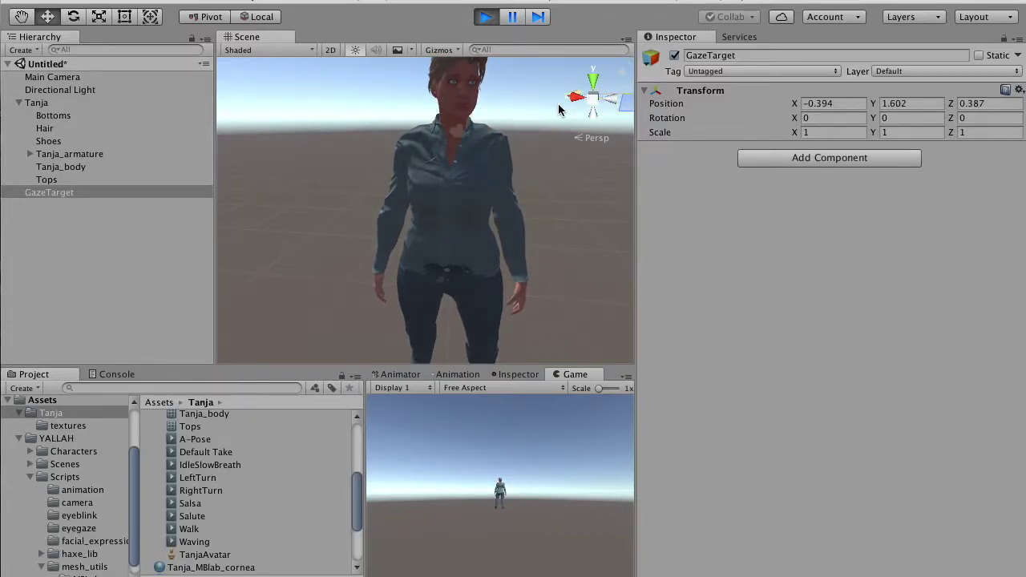
{"action": "left_click_drag", "start_coordinate": [461, 160], "coordinate": [228, 150]}
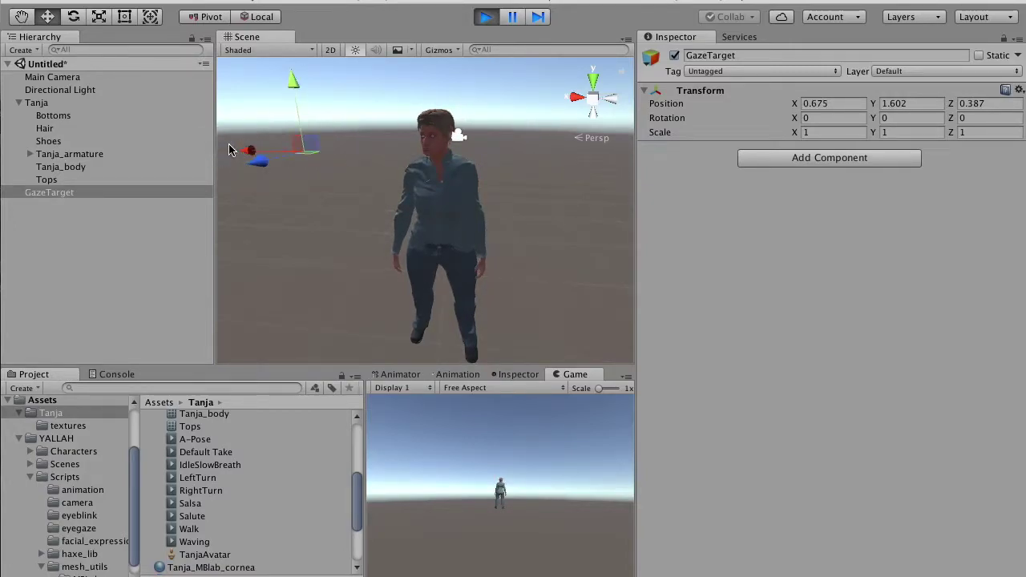
{"action": "left_click", "coordinate": [37, 105]}
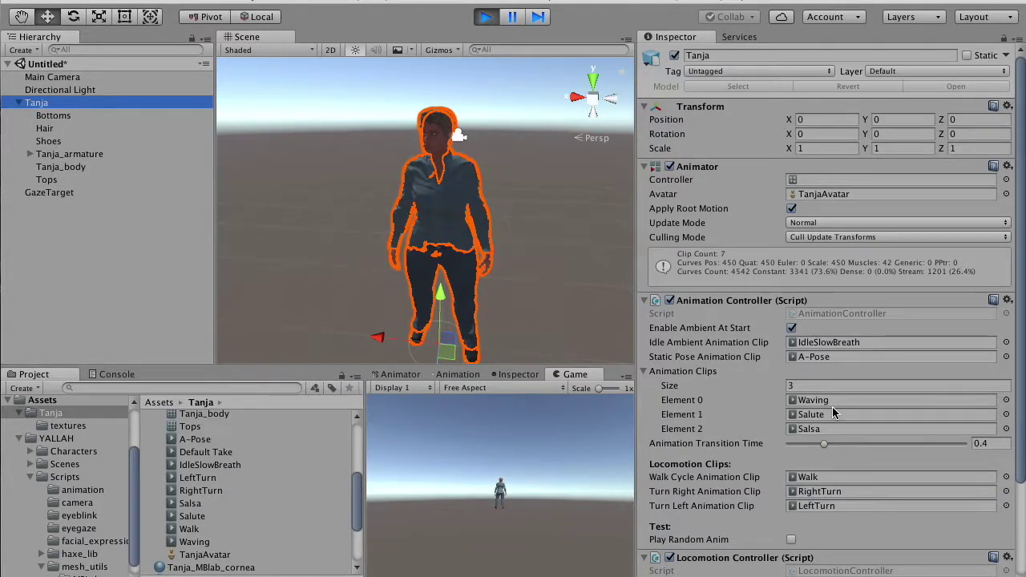
Send Tanja walking to Target Position X -2 with Force Start, then move GazeTarget to X -2.1.
{"action": "scroll", "coordinate": [832, 407], "scroll_direction": "down", "scroll_amount": 5}
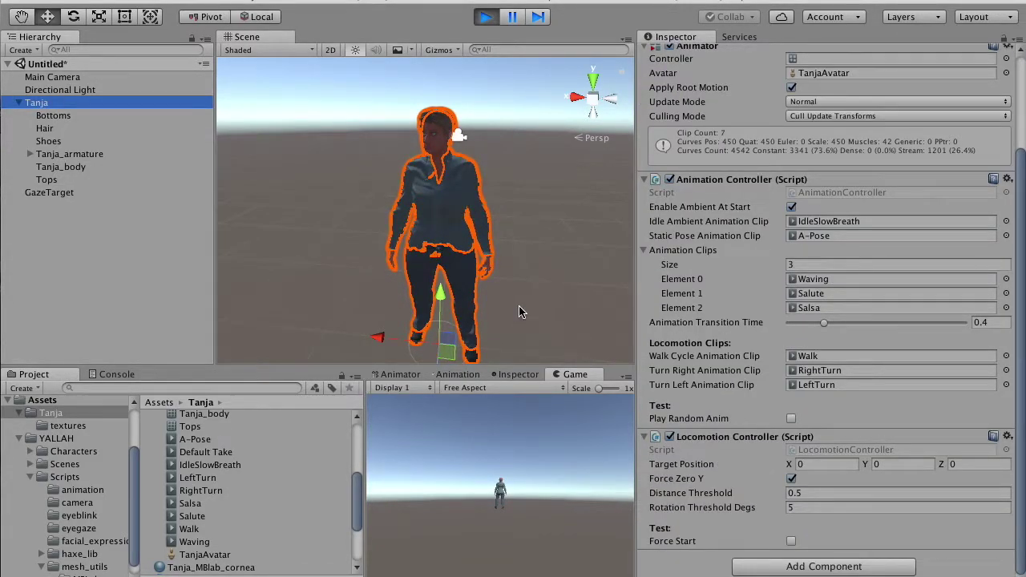
{"action": "scroll", "coordinate": [519, 312], "scroll_direction": "down", "scroll_amount": 4}
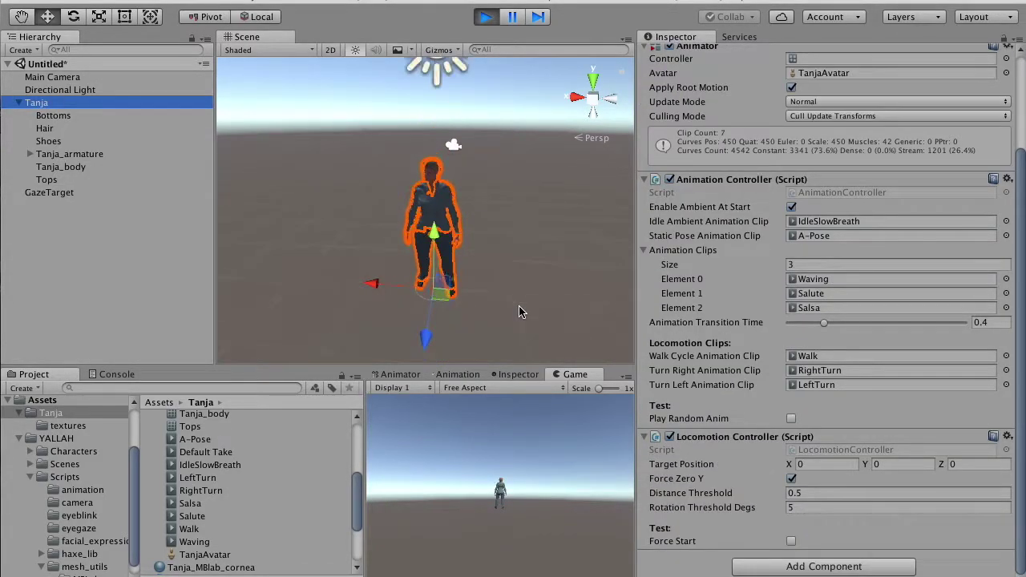
{"action": "left_click", "coordinate": [819, 465]}
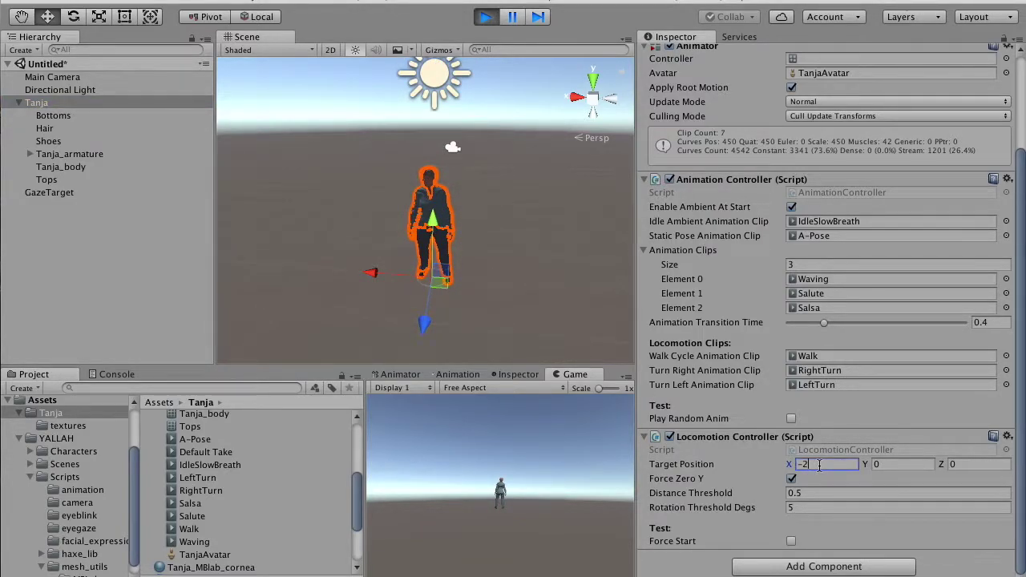
{"action": "left_click", "coordinate": [791, 542]}
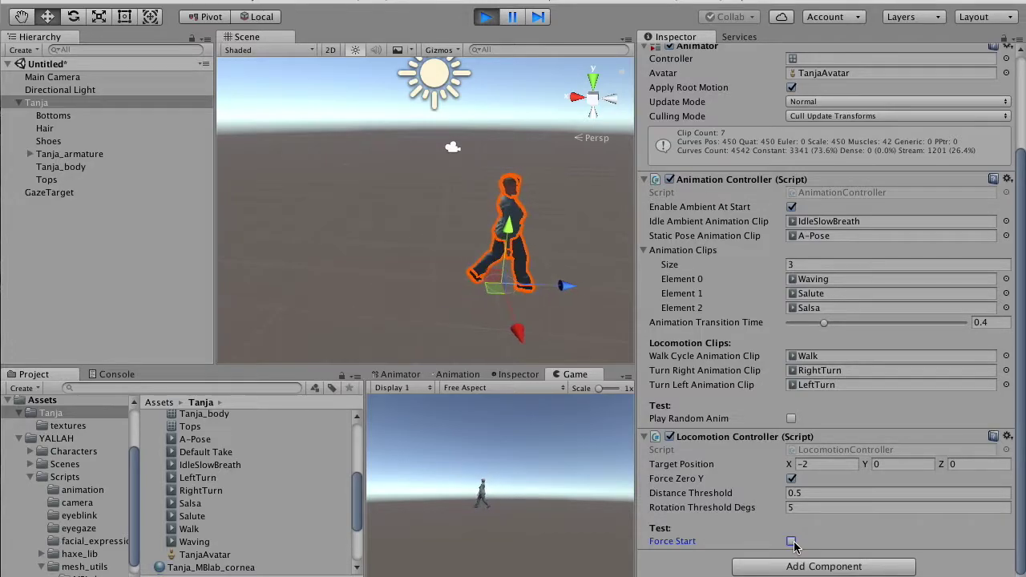
{"action": "left_click", "coordinate": [42, 191]}
{"action": "left_click_drag", "start_coordinate": [321, 186], "coordinate": [476, 212]}
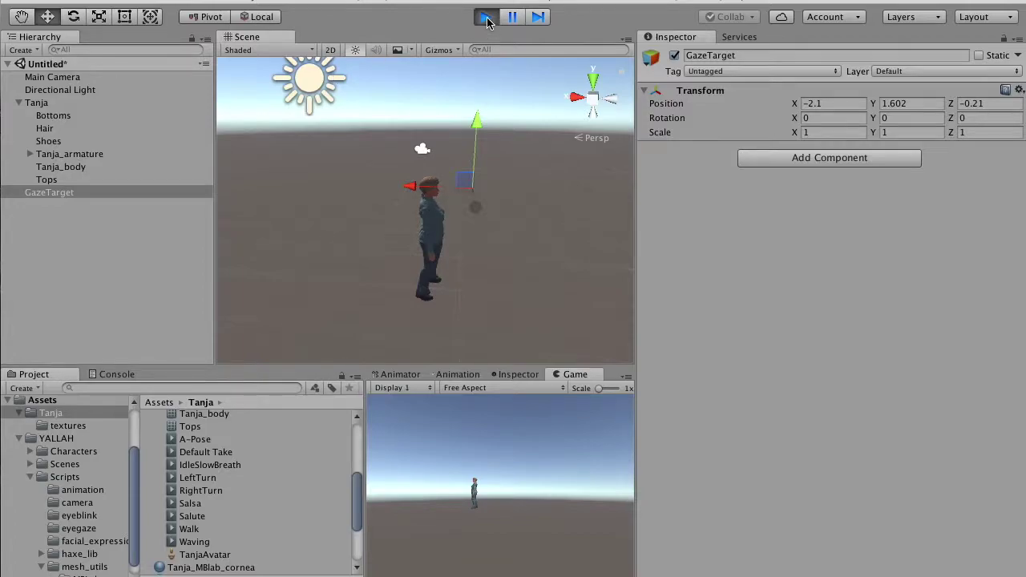
Zoom in and orbit to a front view of Tanja gazing at GazeTarget.
{"action": "scroll", "coordinate": [442, 185], "scroll_direction": "up", "scroll_amount": 3}
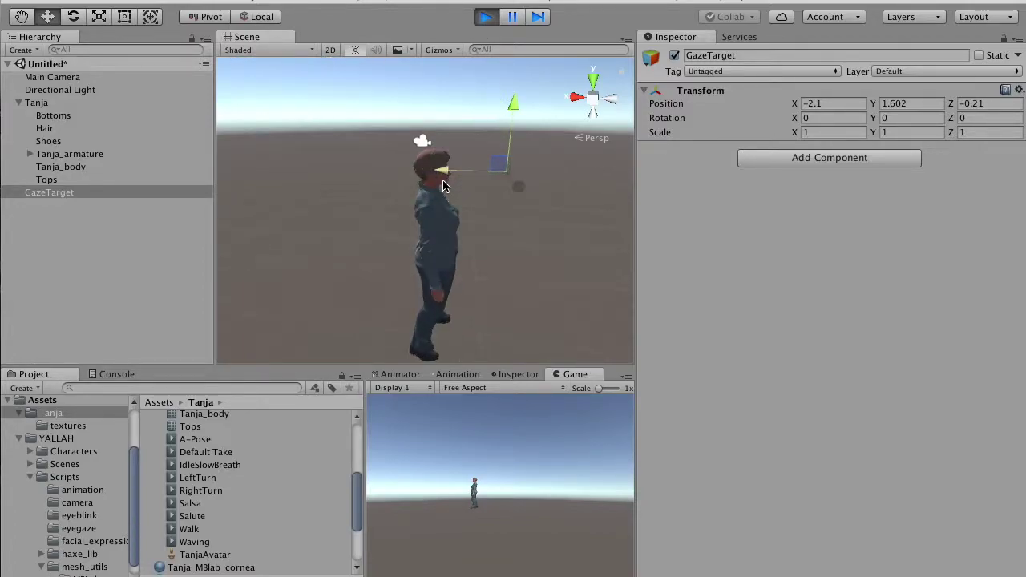
{"action": "left_click_drag", "start_coordinate": [522, 190], "coordinate": [279, 189], "text": "alt"}
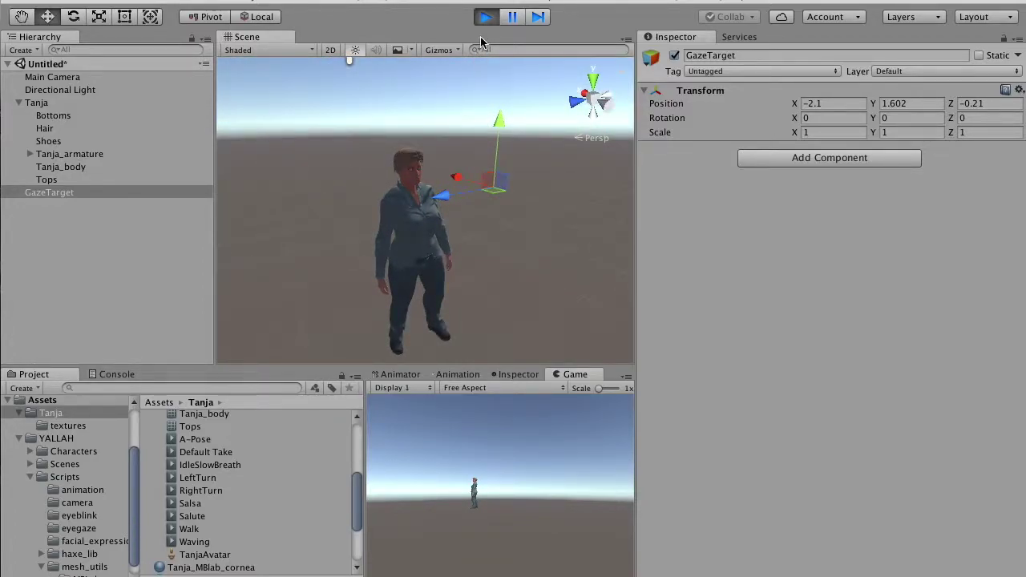